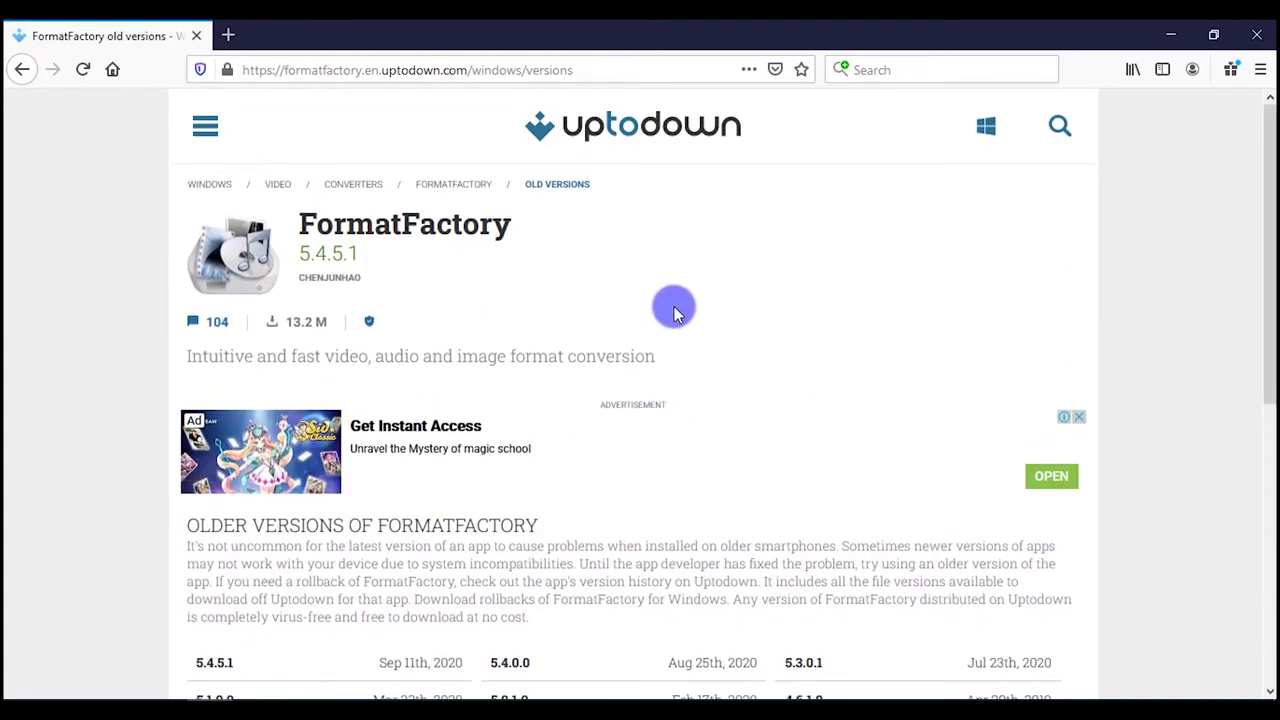
Request the FormatFactory 5.4.5.1 installer from the older versions list and cancel the save prompt
scroll(686, 286, "down", 3)
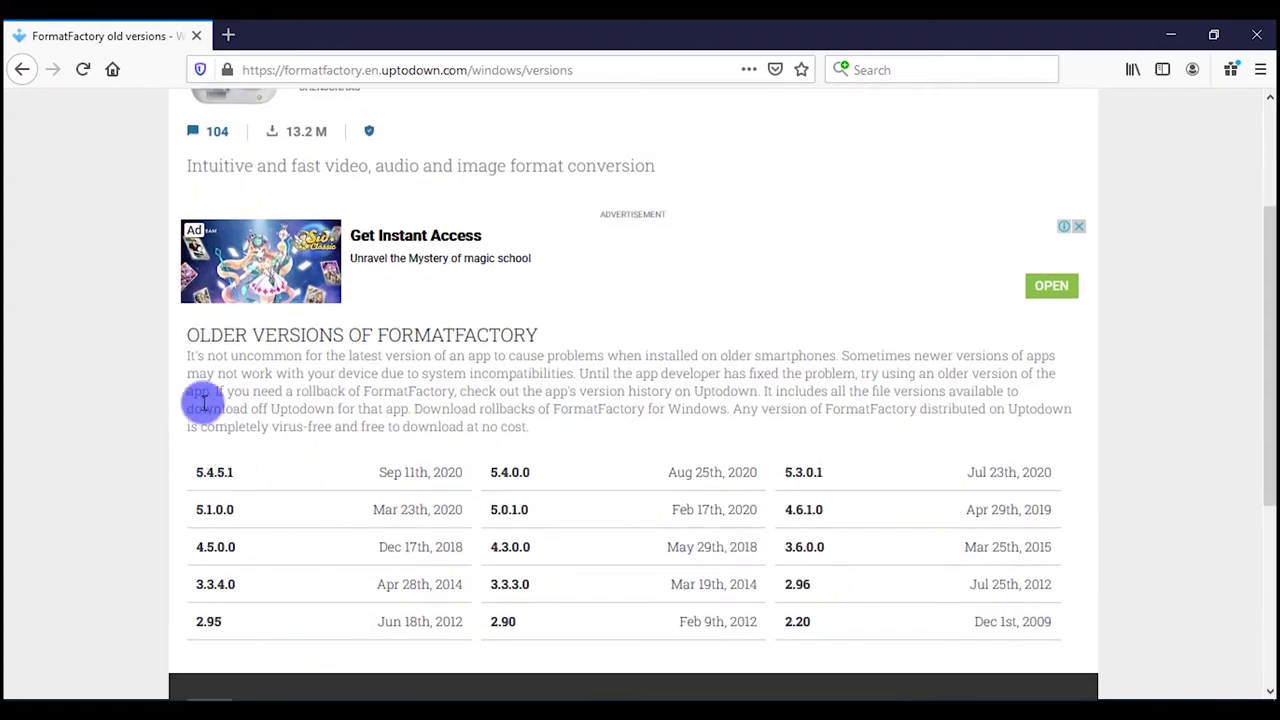
left_click(214, 476)
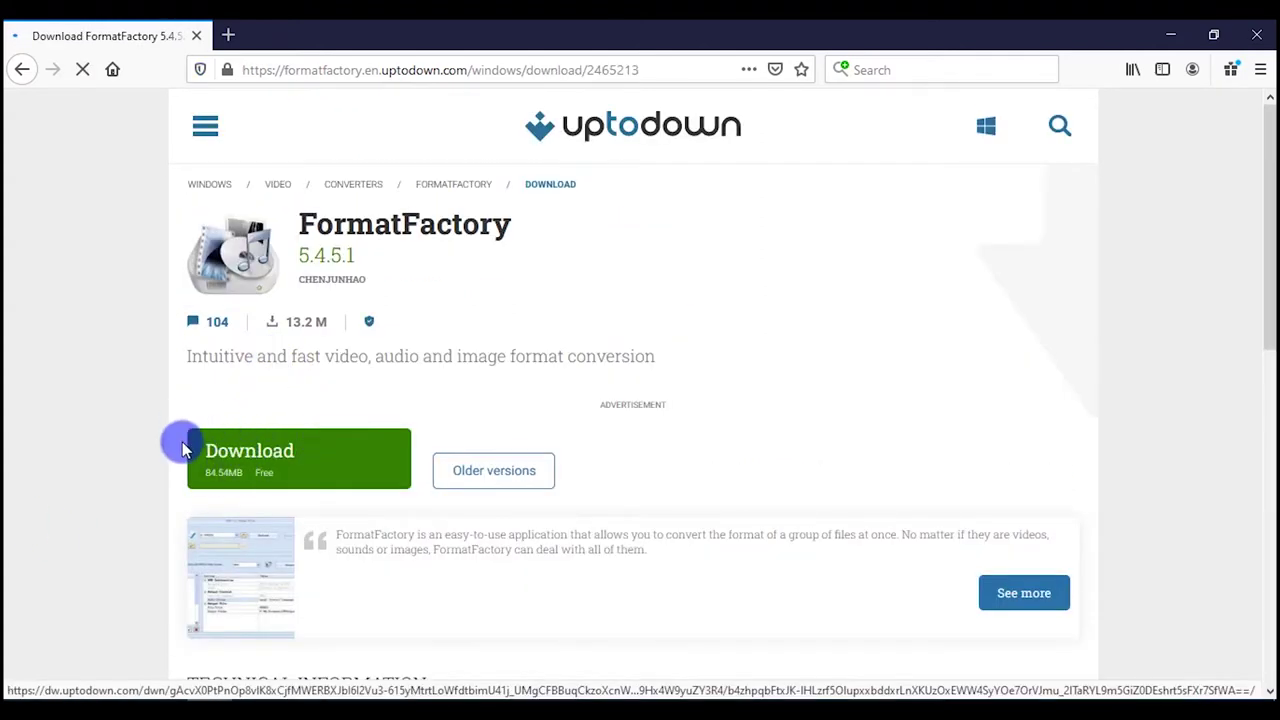
scroll(251, 449, "down", 2)
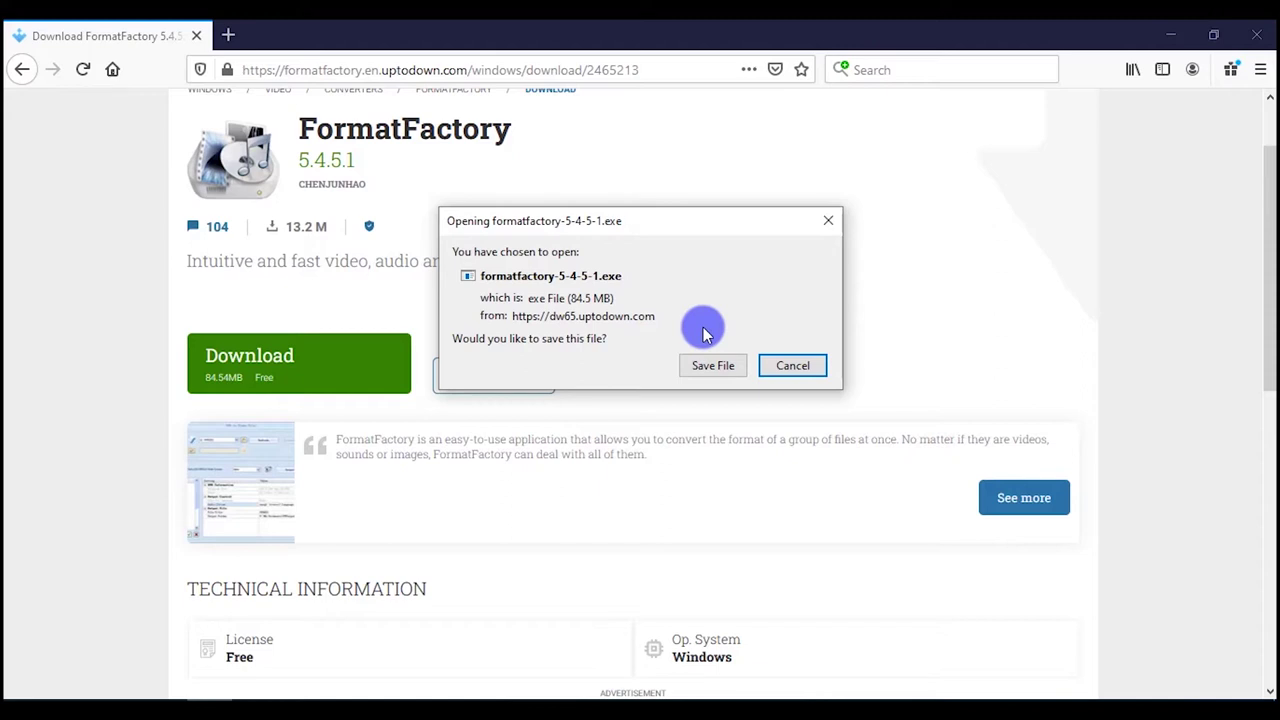
left_click(805, 365)
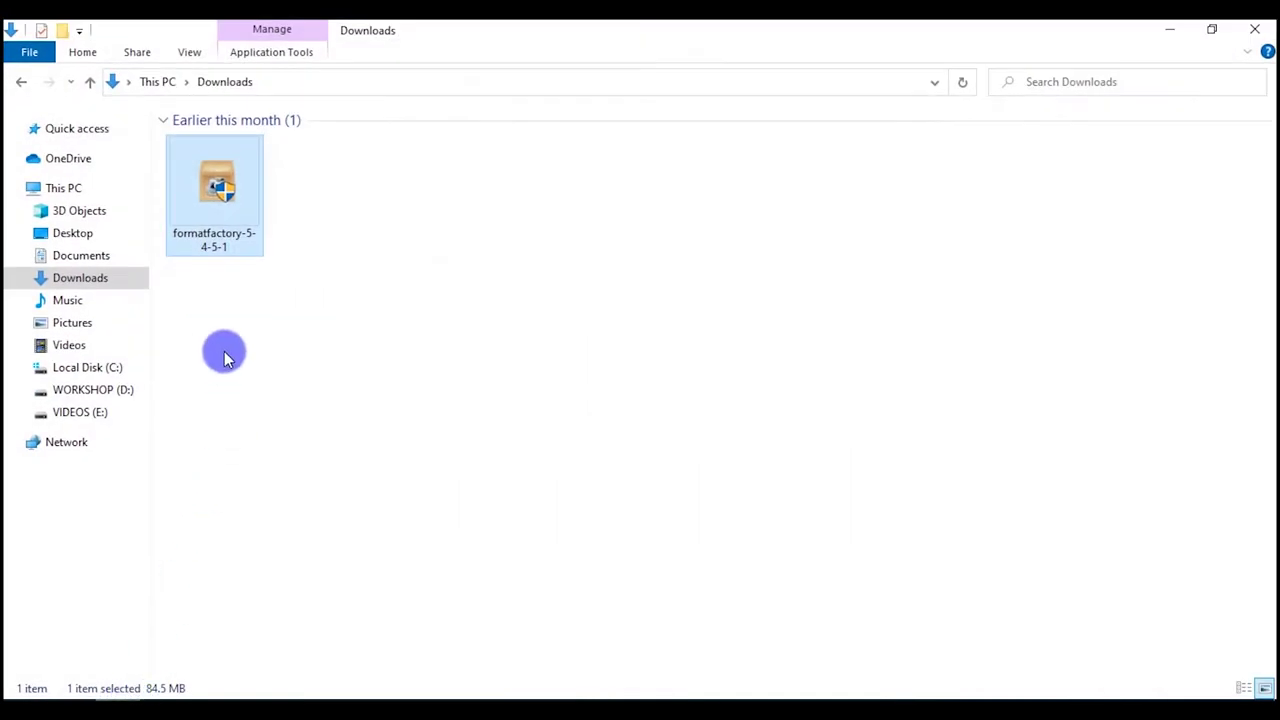
Launch the formatfactory-5-4-5-1 installer from the Downloads folder
left_click(252, 320)
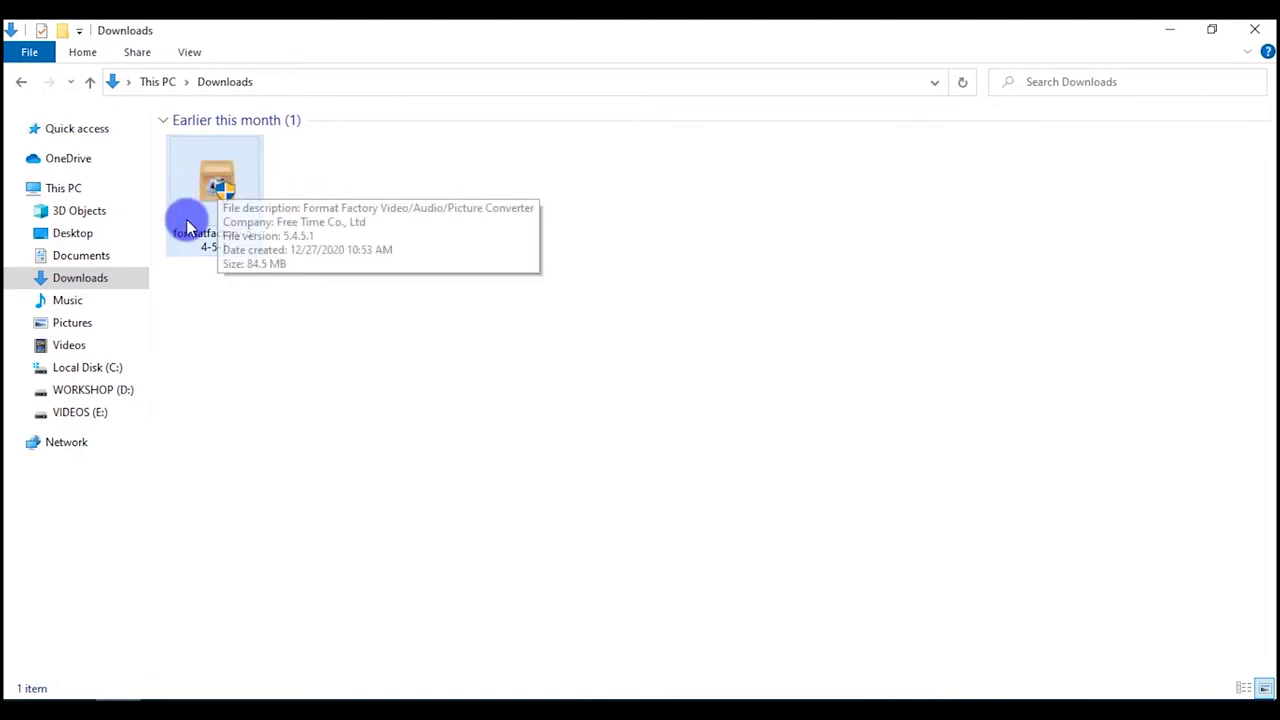
left_click(205, 182)
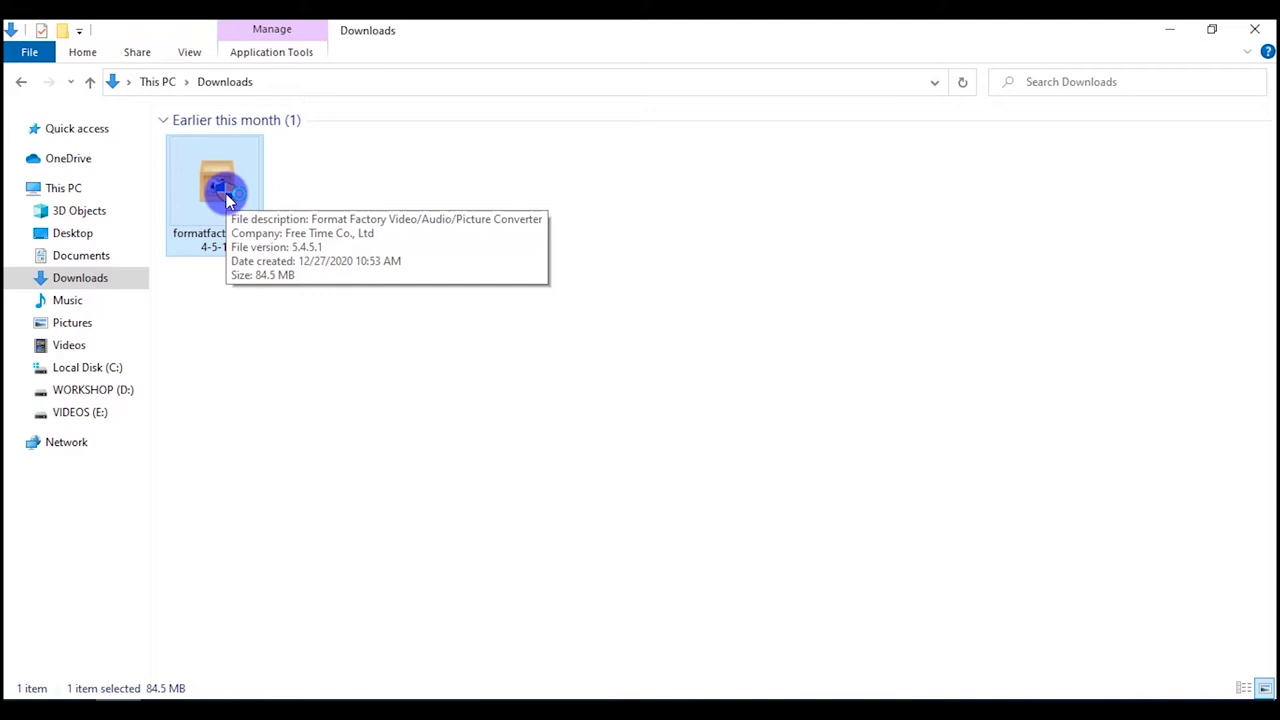
double_click(226, 195)
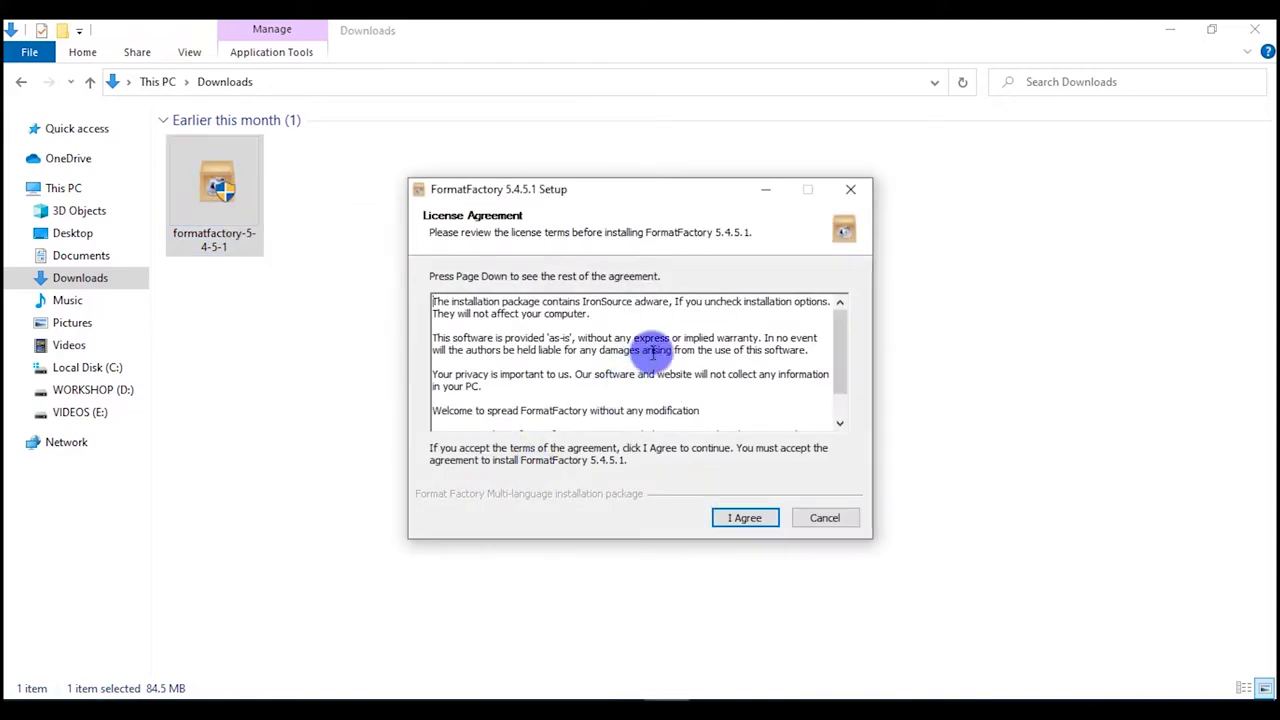
Accept the license, install FormatFactory in C:\Program Files\FormatFactory\ and finish setup with Run Format Factory enabled
scroll(652, 350, "down", 1)
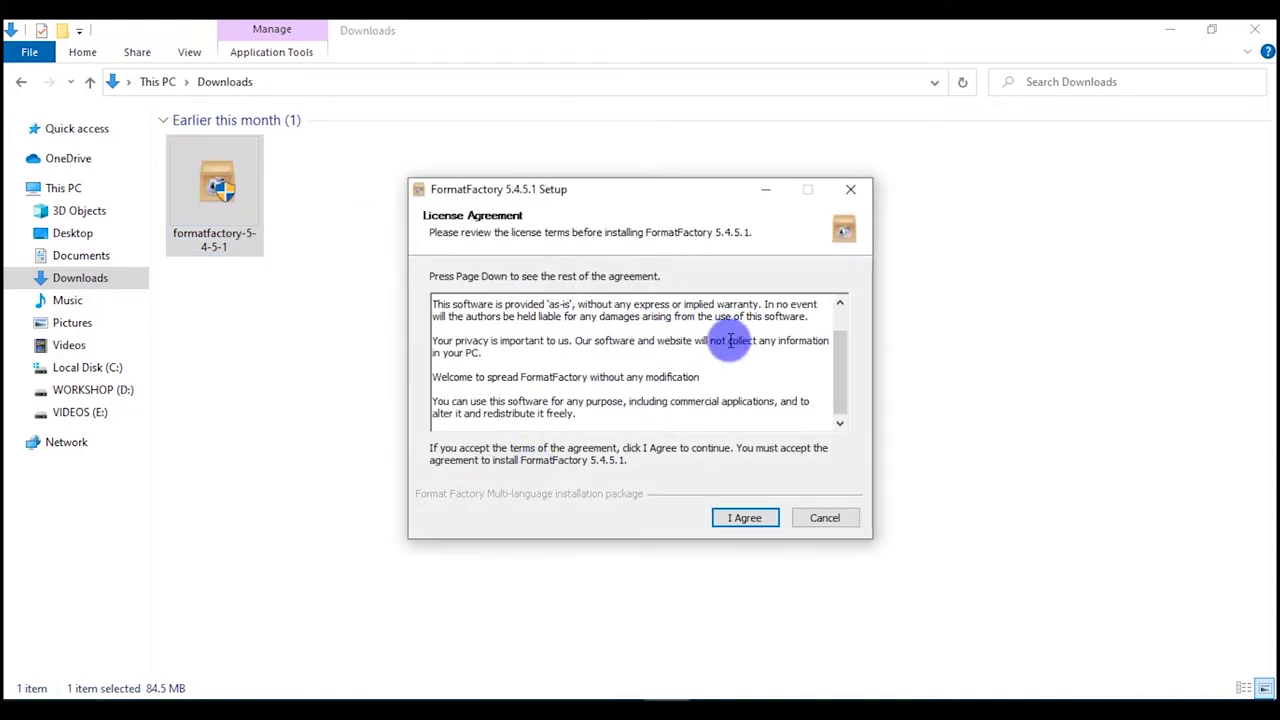
left_click(744, 520)
left_click(749, 520)
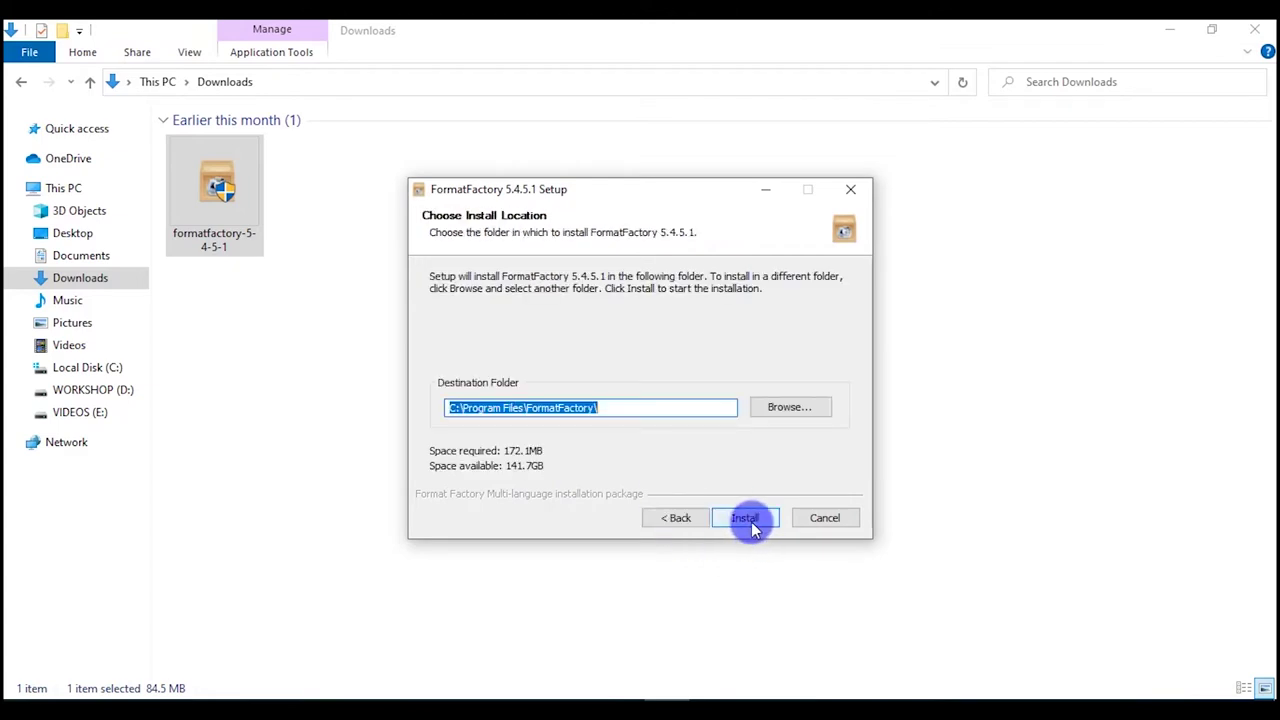
left_click(750, 519)
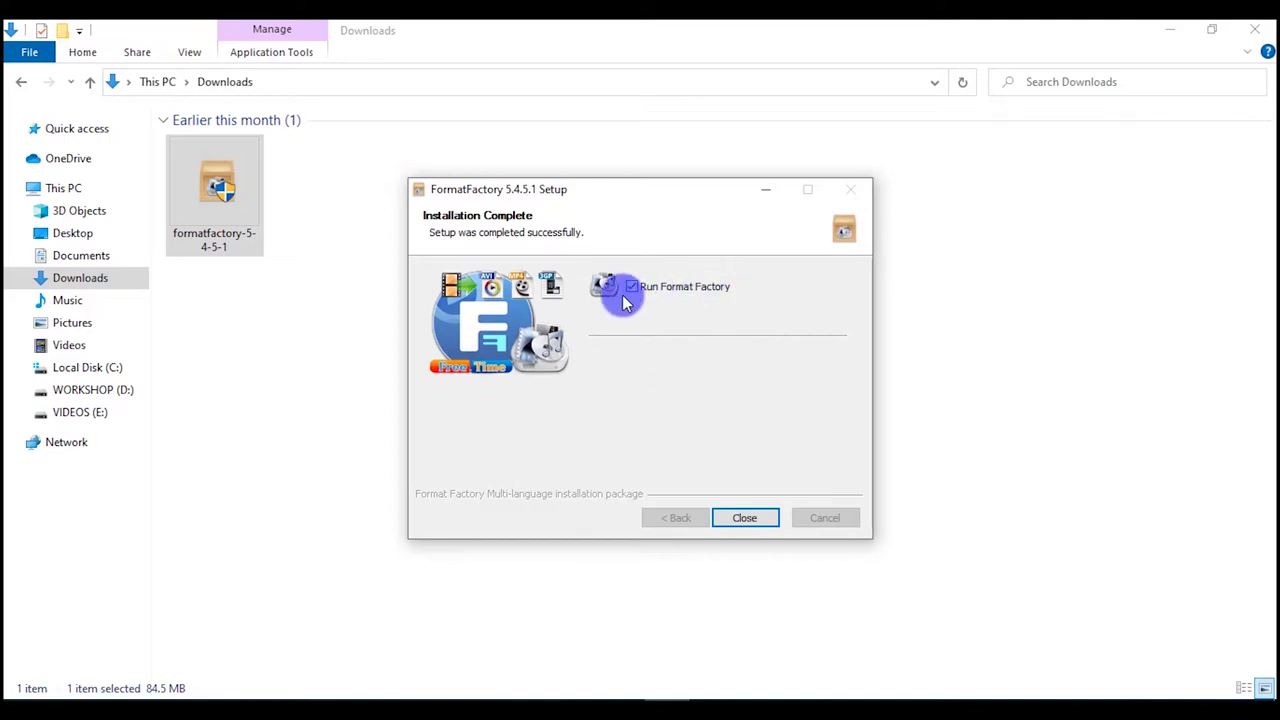
left_click(744, 518)
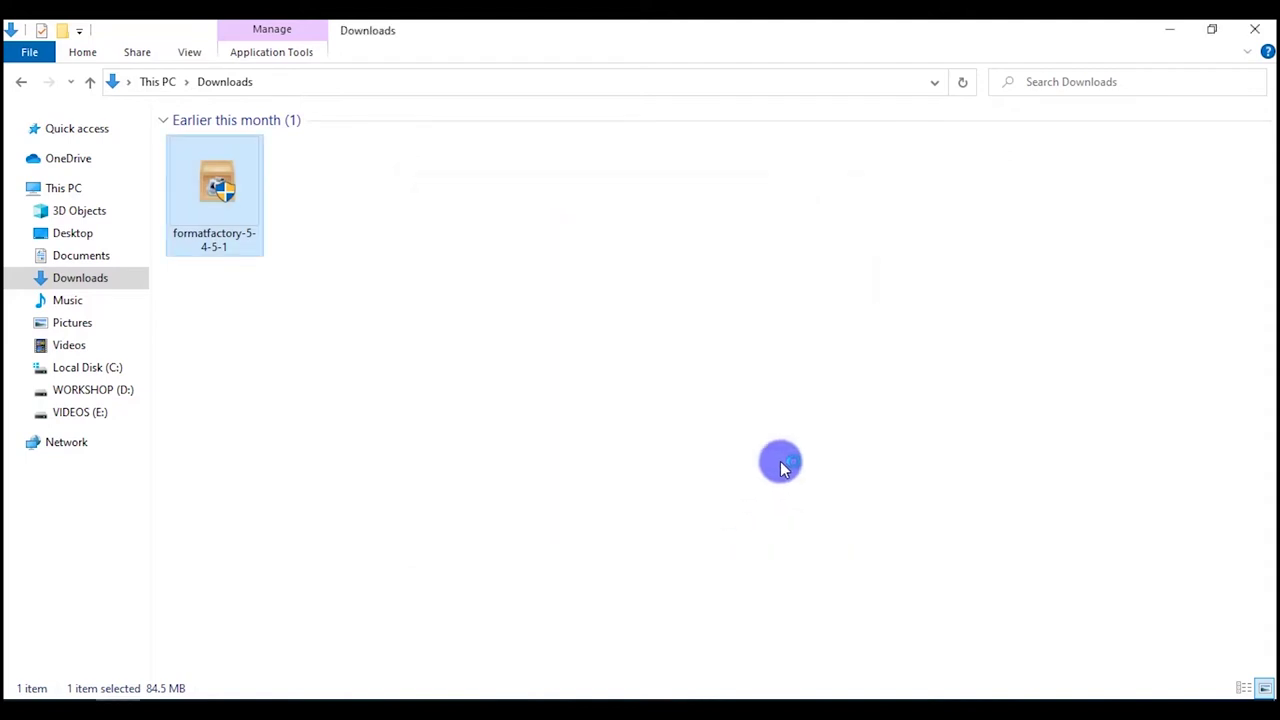
Uncover the FormatFactory window, dismiss the 5.5.0.0 update offer and open the video conversion to MP4
left_click(1173, 36)
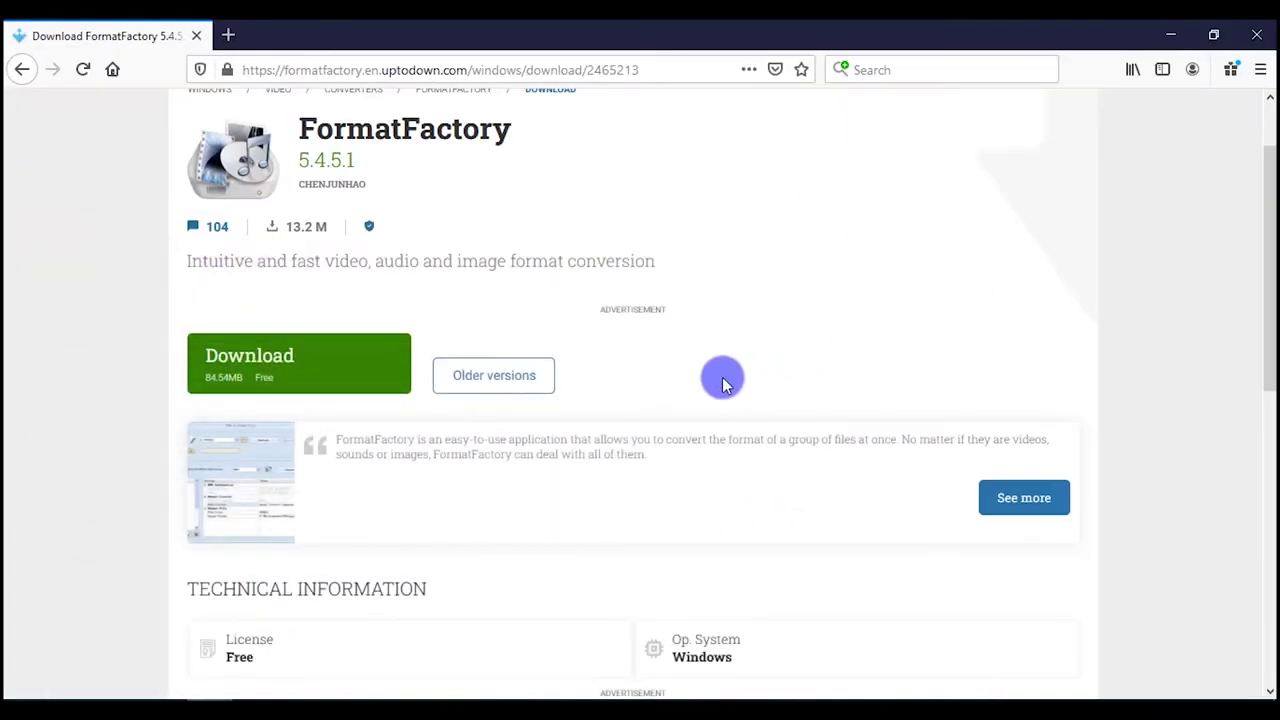
left_click(1172, 36)
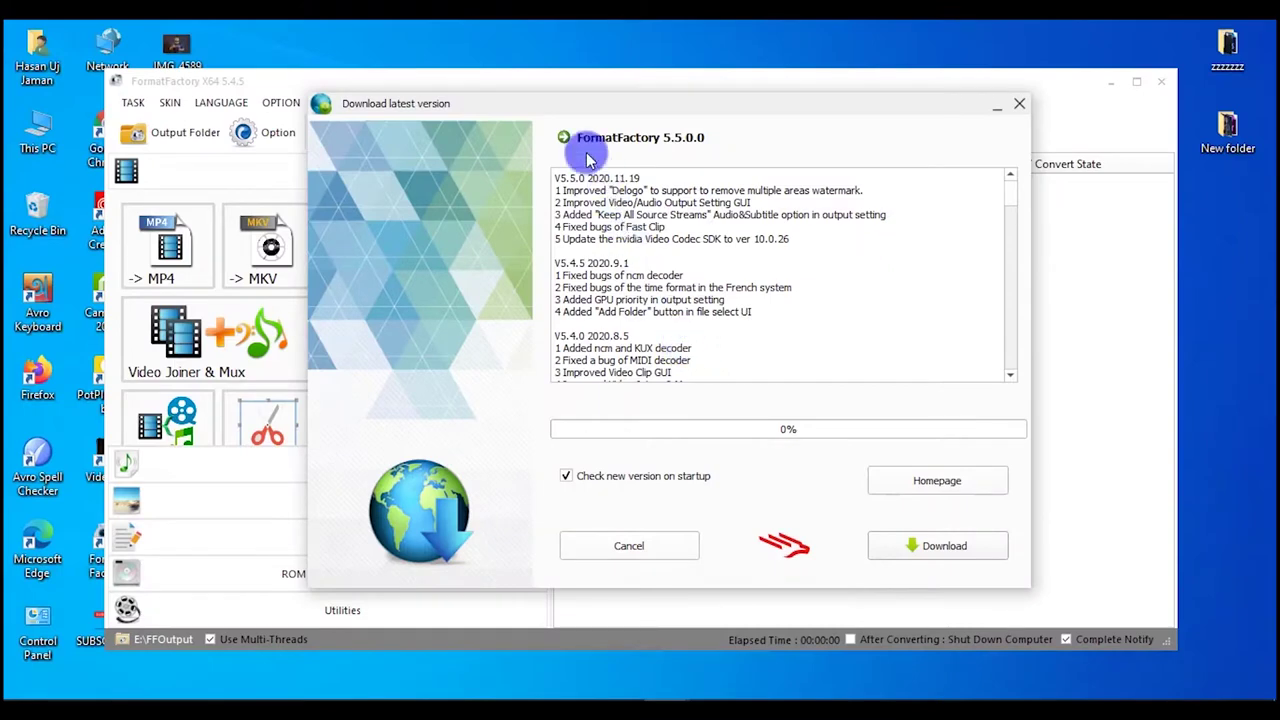
left_click_drag(507, 105, 517, 115)
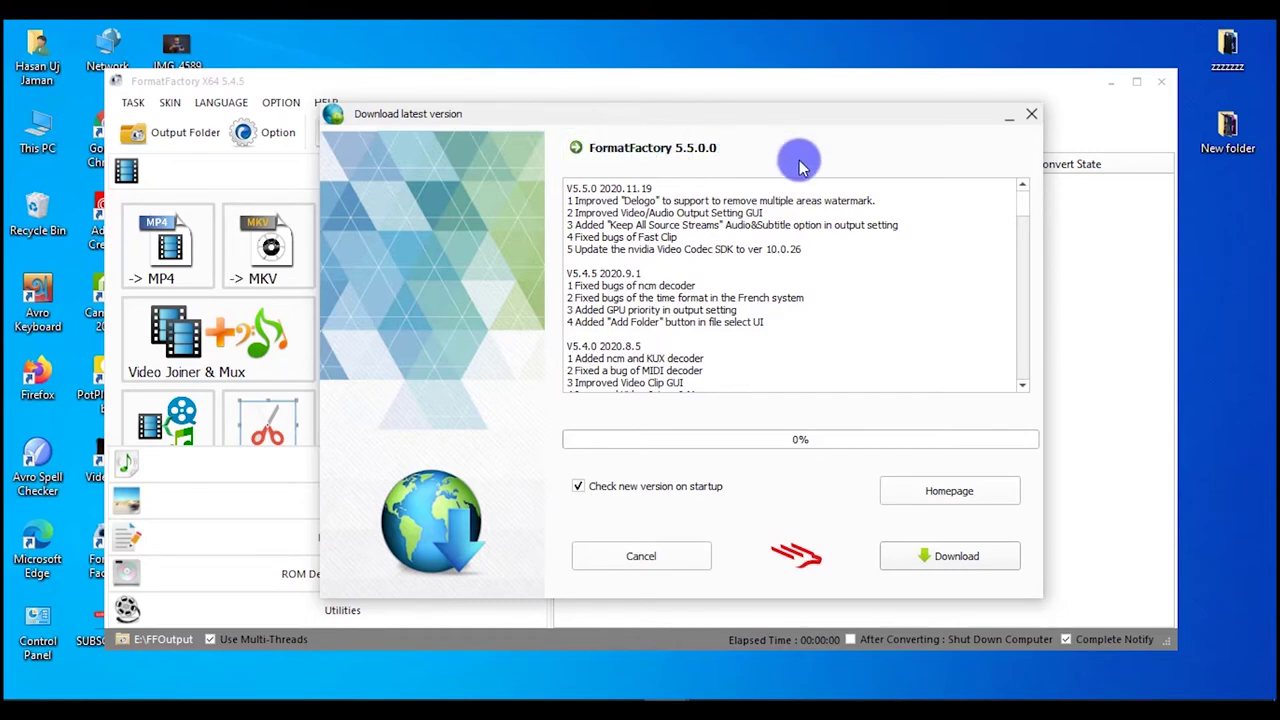
left_click(625, 565)
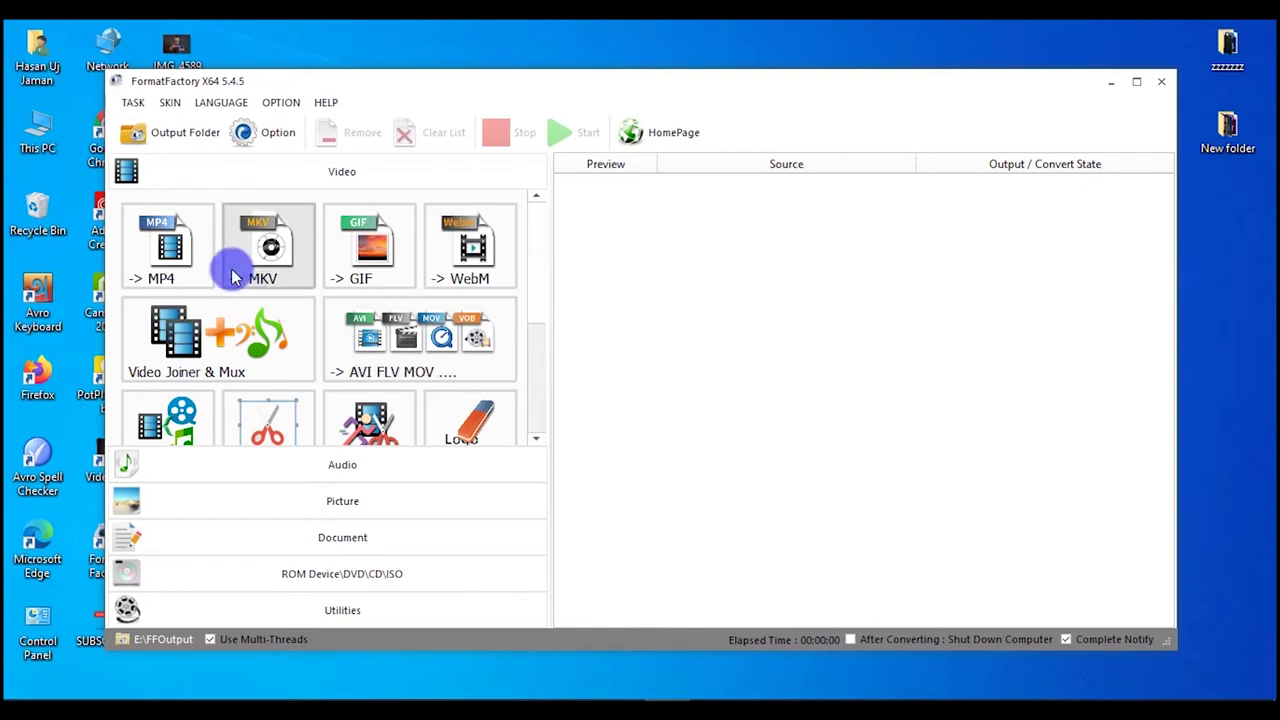
left_click(168, 247)
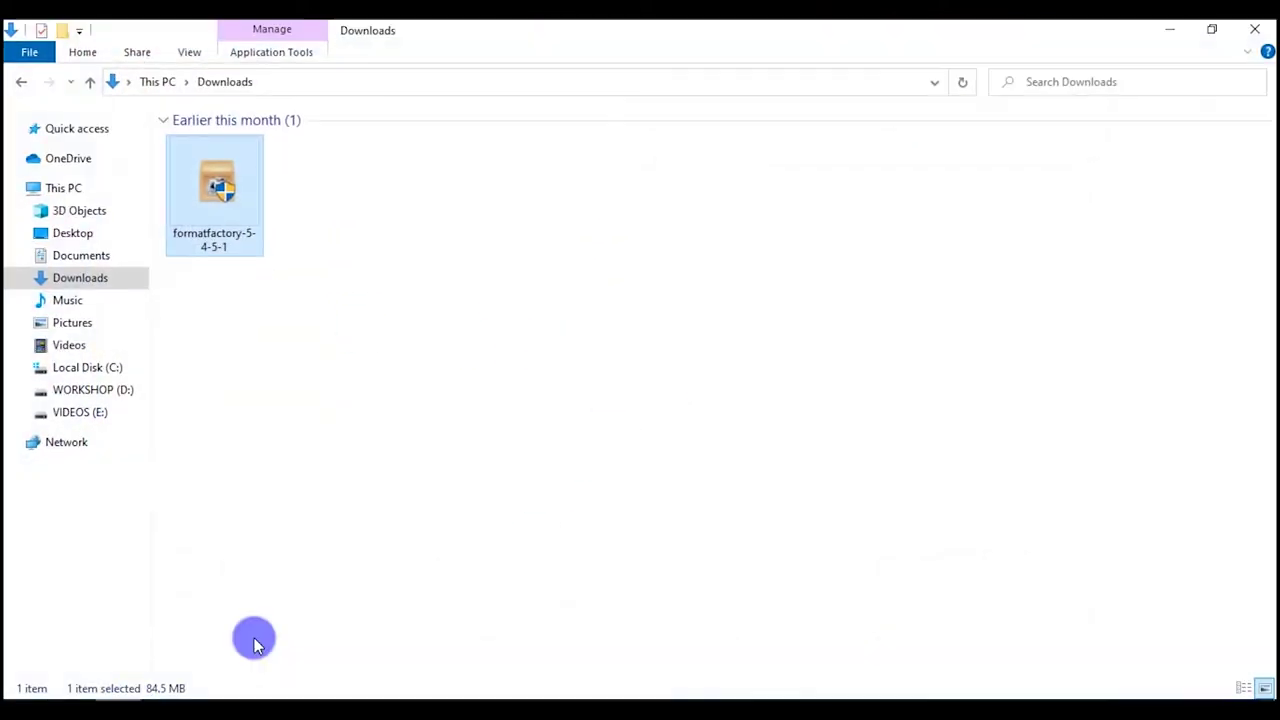
Examine the file type, size and length of the two clips in the Videos folder
left_click(50, 348)
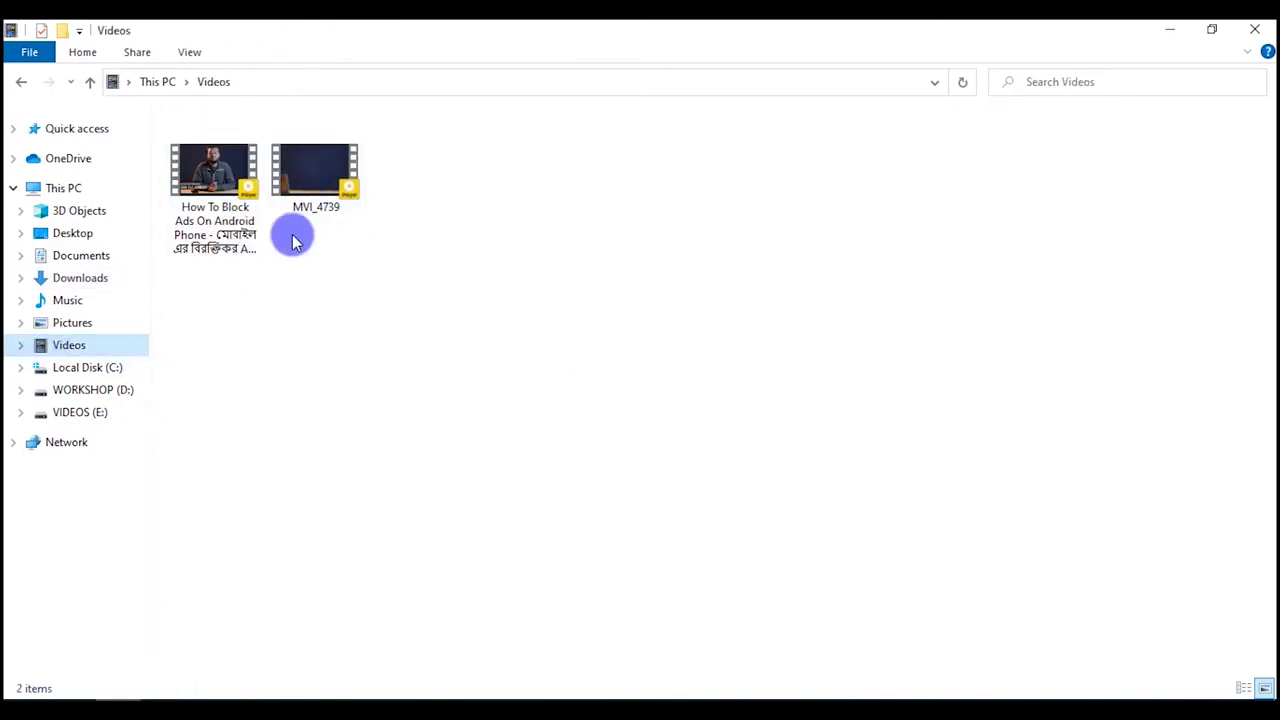
left_click(214, 218)
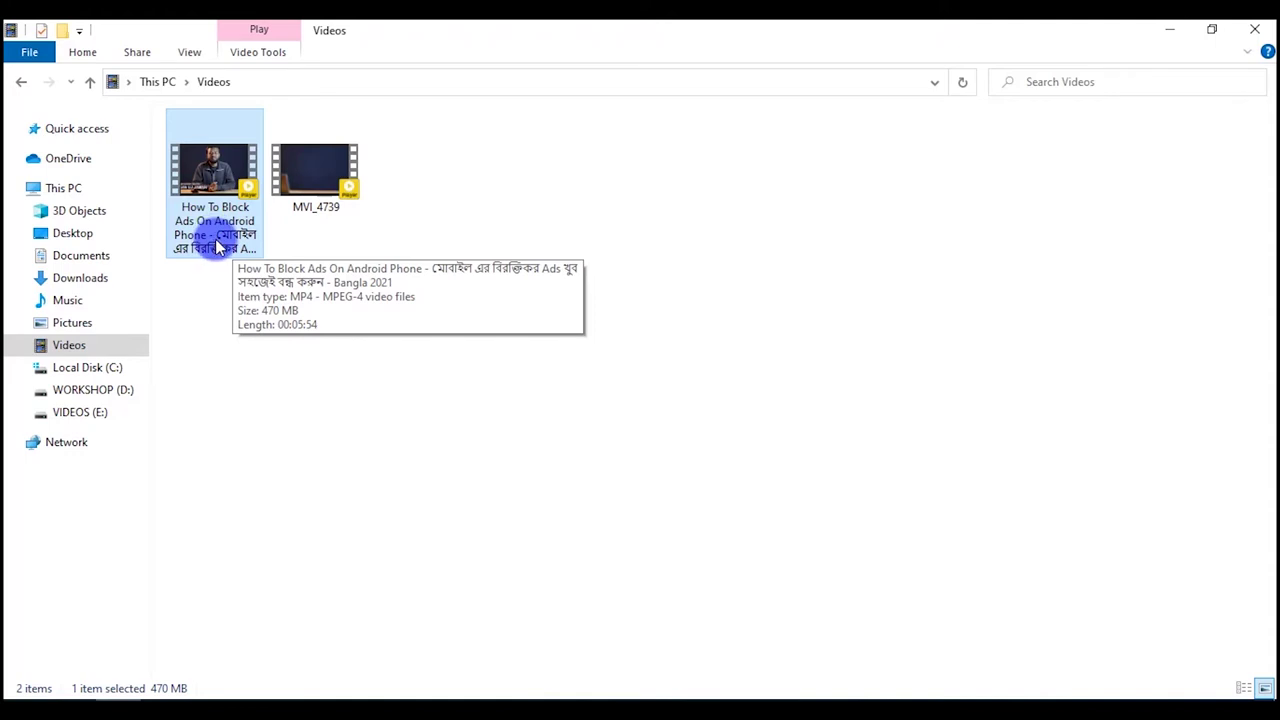
left_click(330, 205)
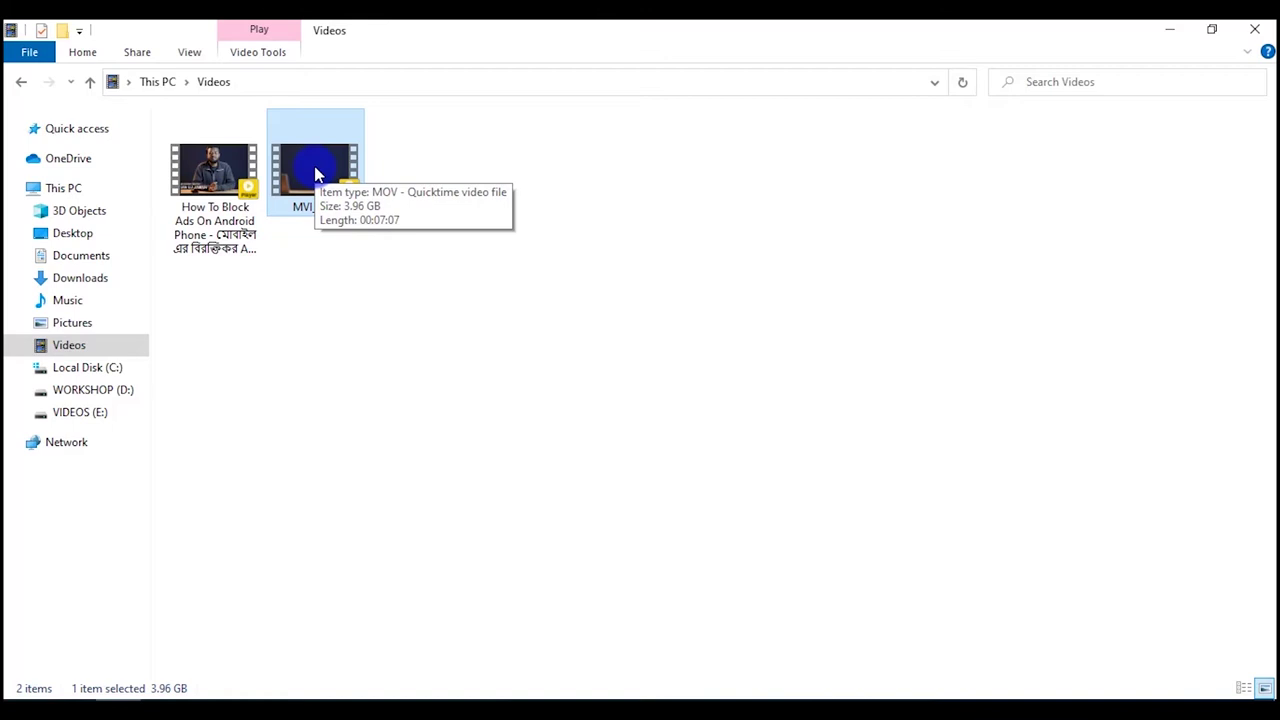
left_click(371, 275)
left_click(322, 204)
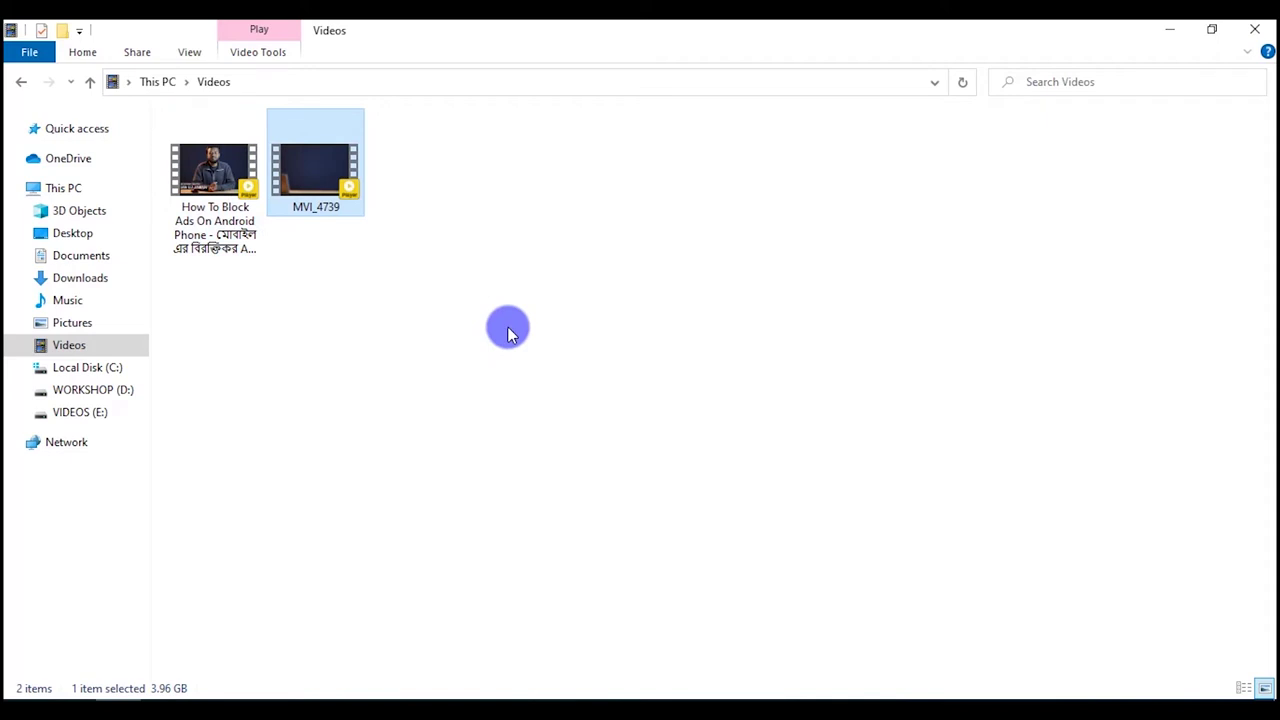
left_click(1172, 40)
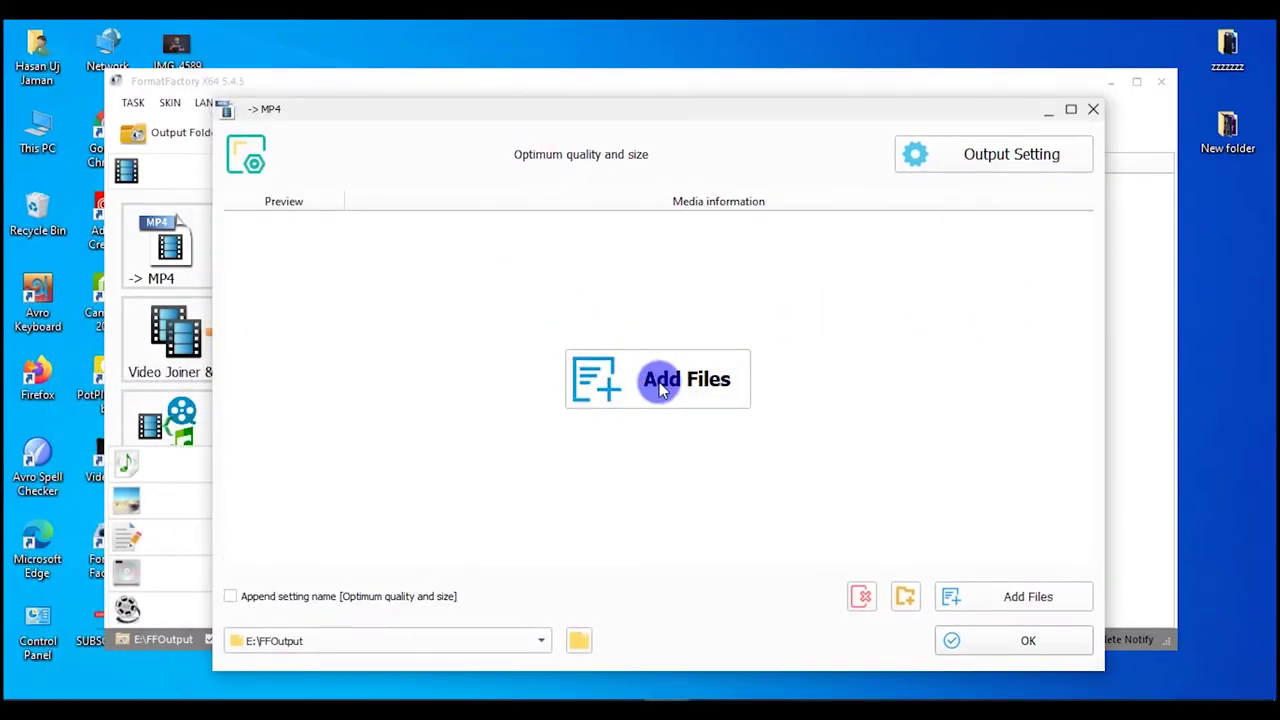
Add the "How To Block Ads On Android Phone" video from the Videos folder to the MP4 conversion
left_click(652, 345)
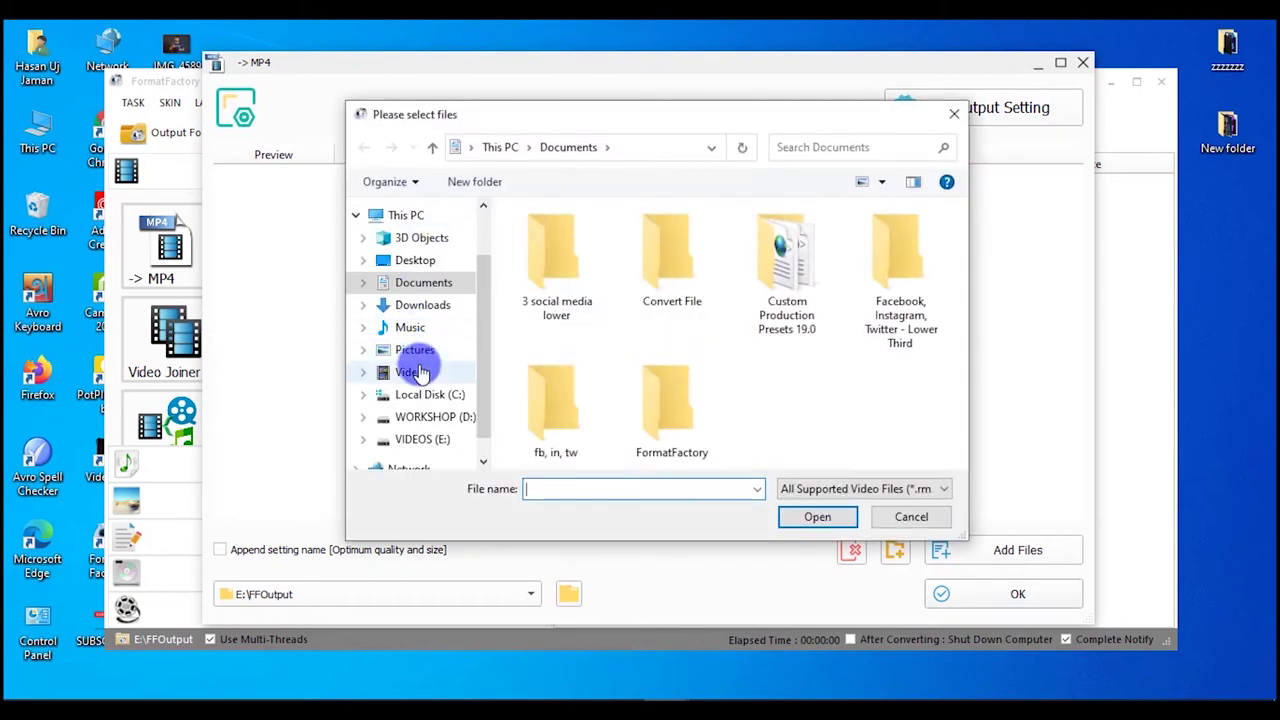
left_click(418, 372)
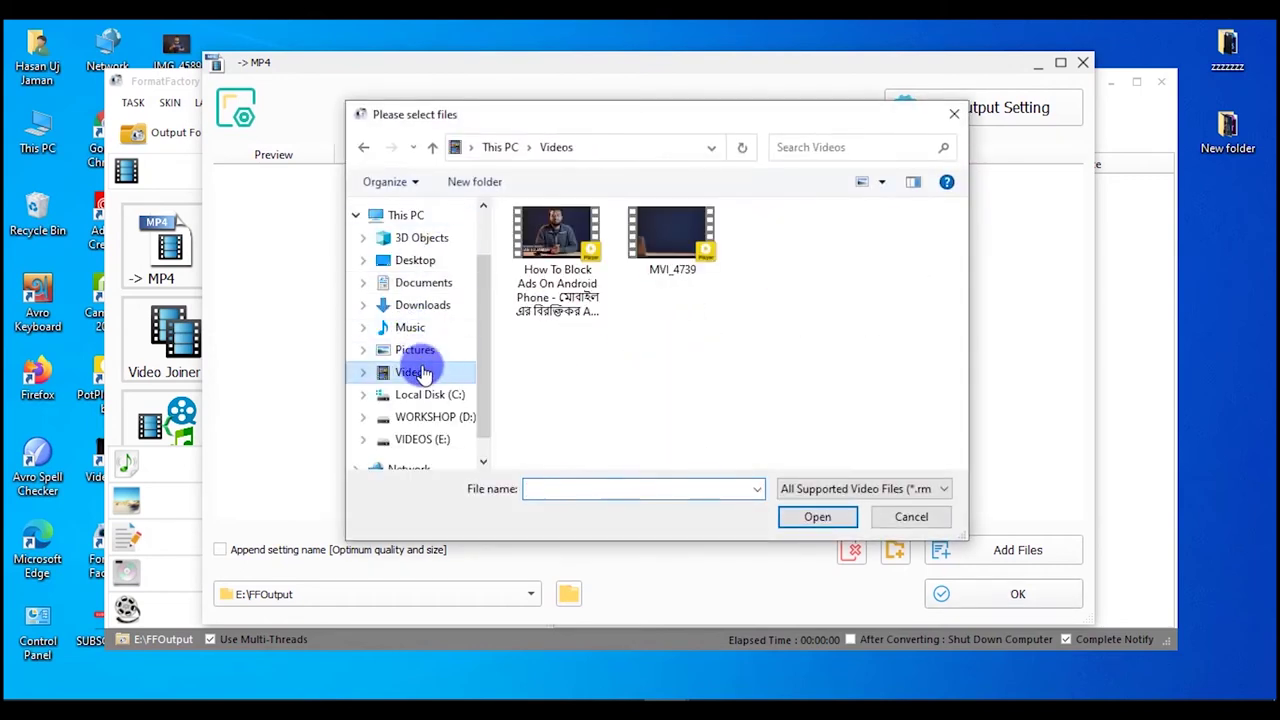
left_click(550, 280)
left_click(812, 516)
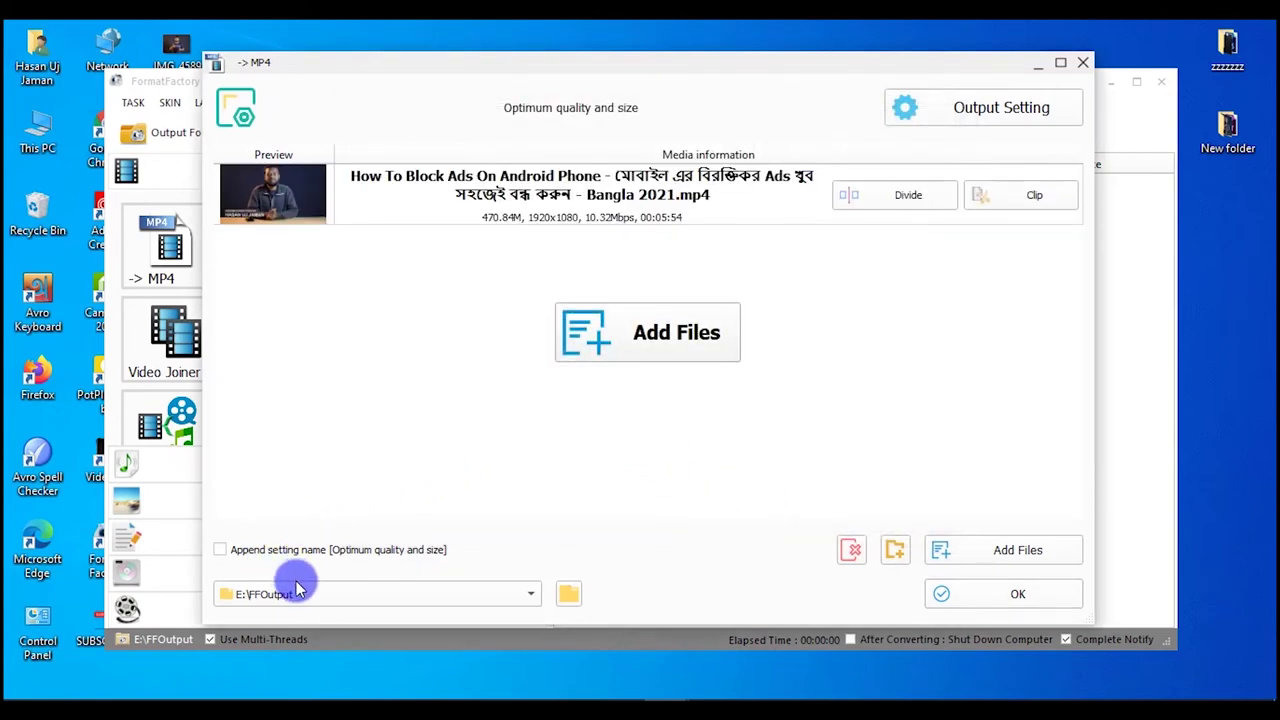
Create a folder named New folder inside Videos and set it as the output location for the conversion
left_click(512, 598)
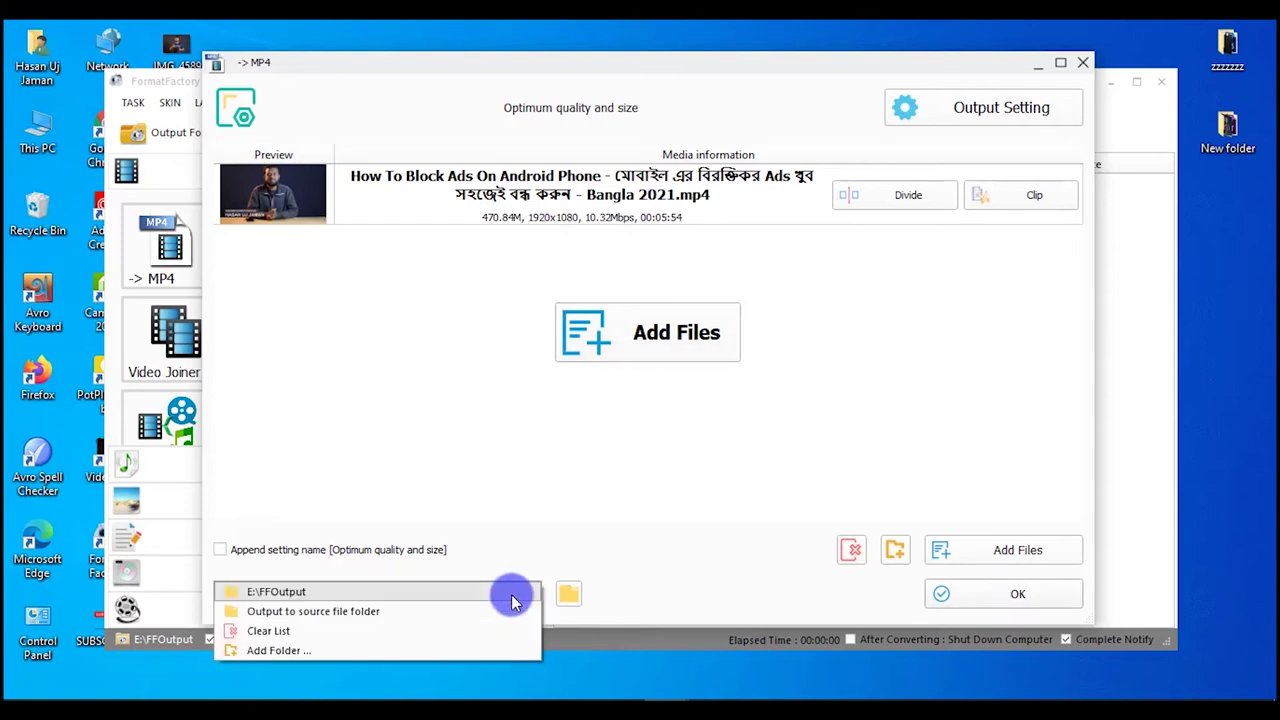
left_click(349, 611)
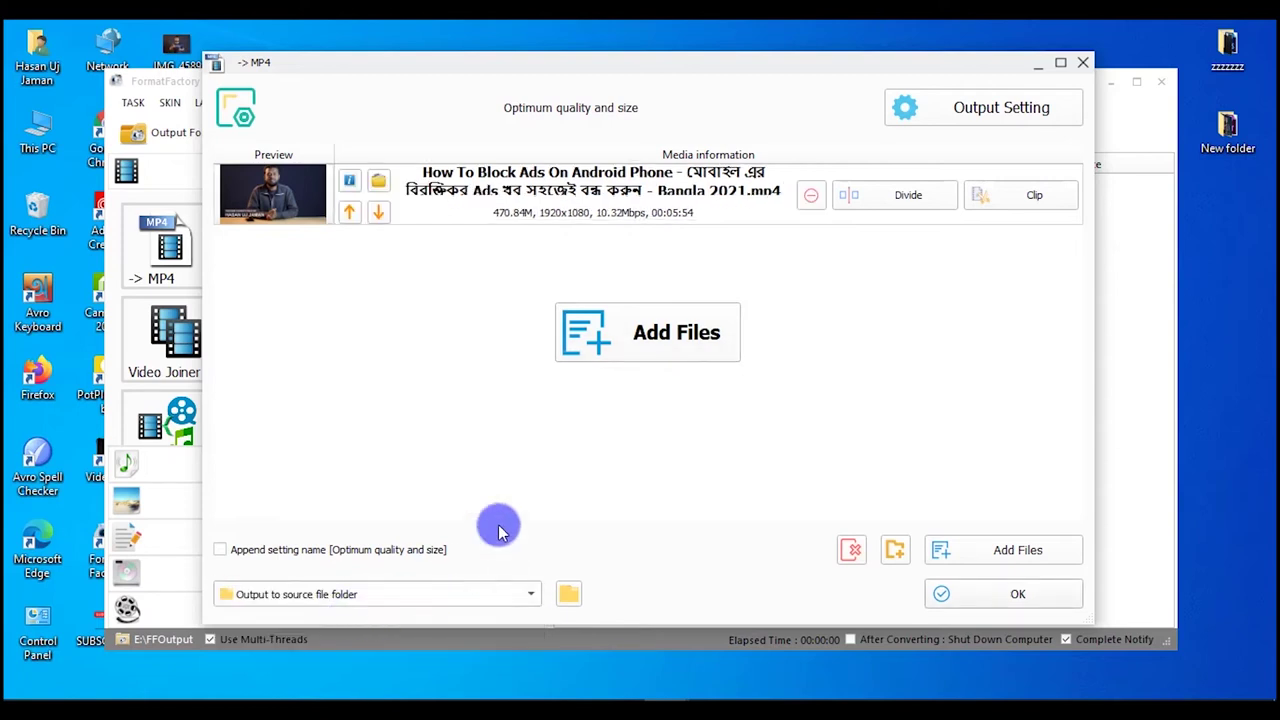
left_click(566, 594)
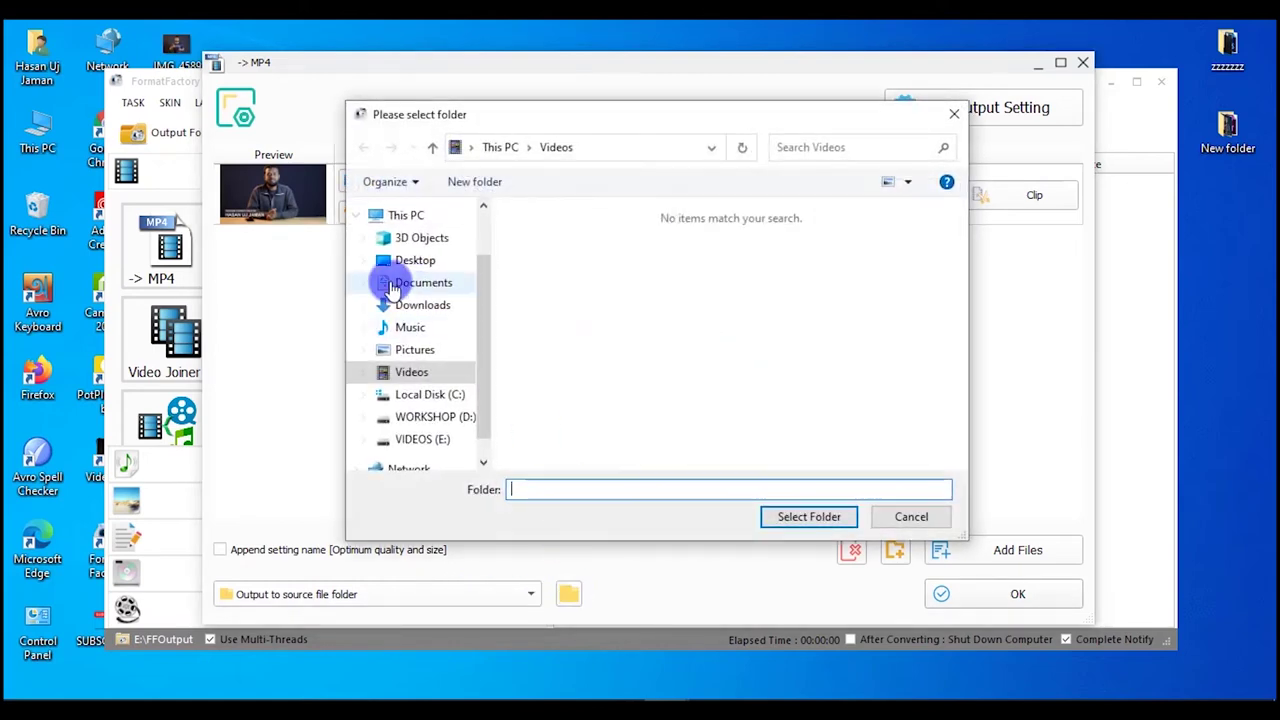
left_click(428, 378)
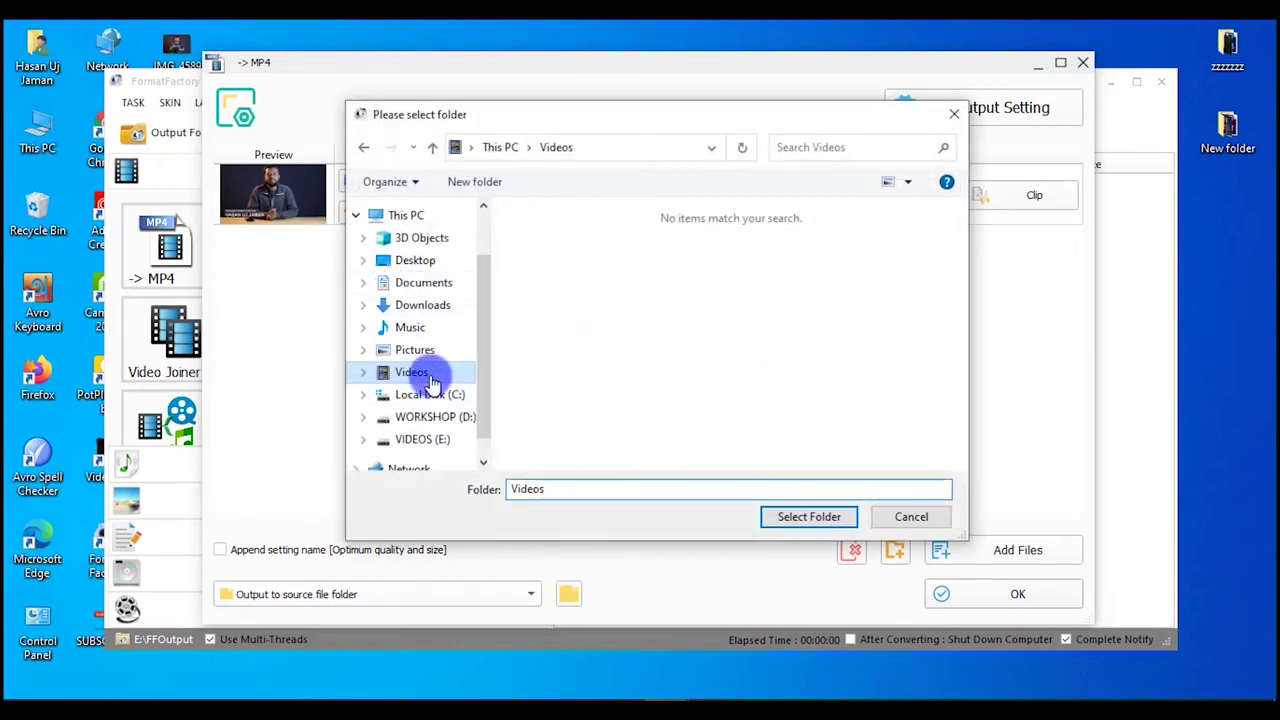
left_click(474, 181)
left_click(563, 236)
double_click(563, 236)
left_click(808, 517)
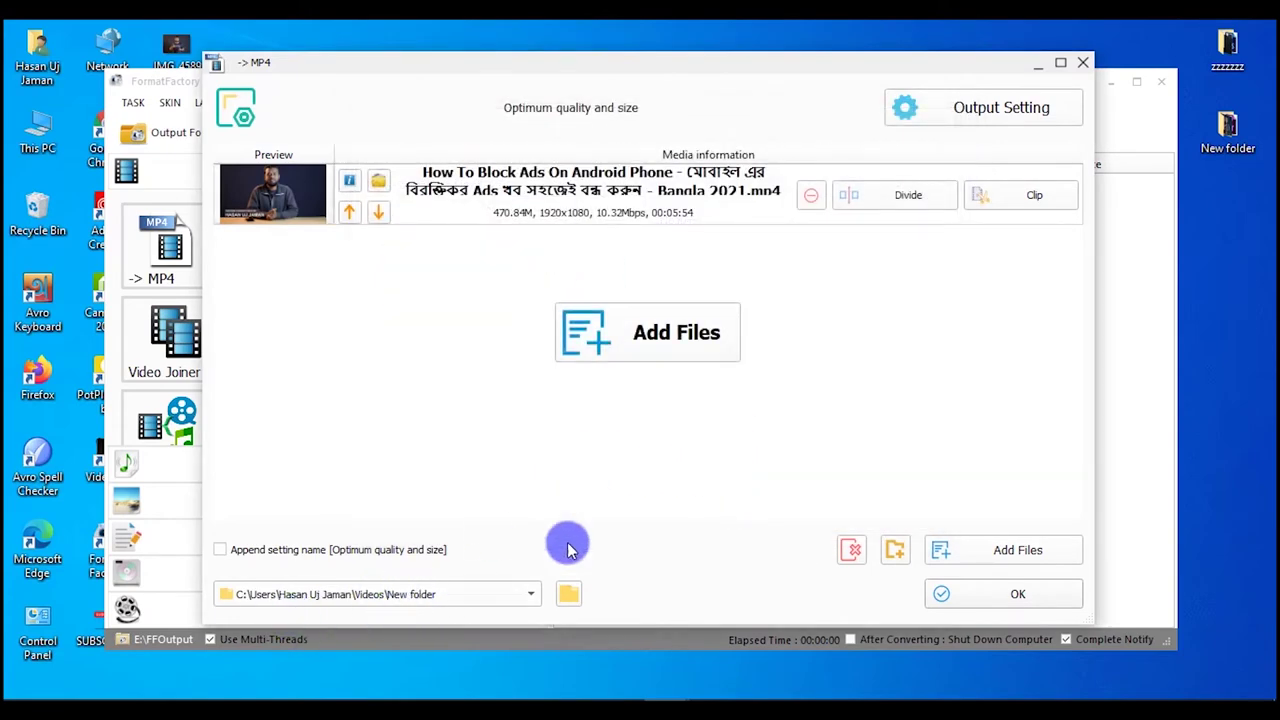
Review the output settings and its profile choices, and confirm the Optimum quality and size profile
left_click(988, 108)
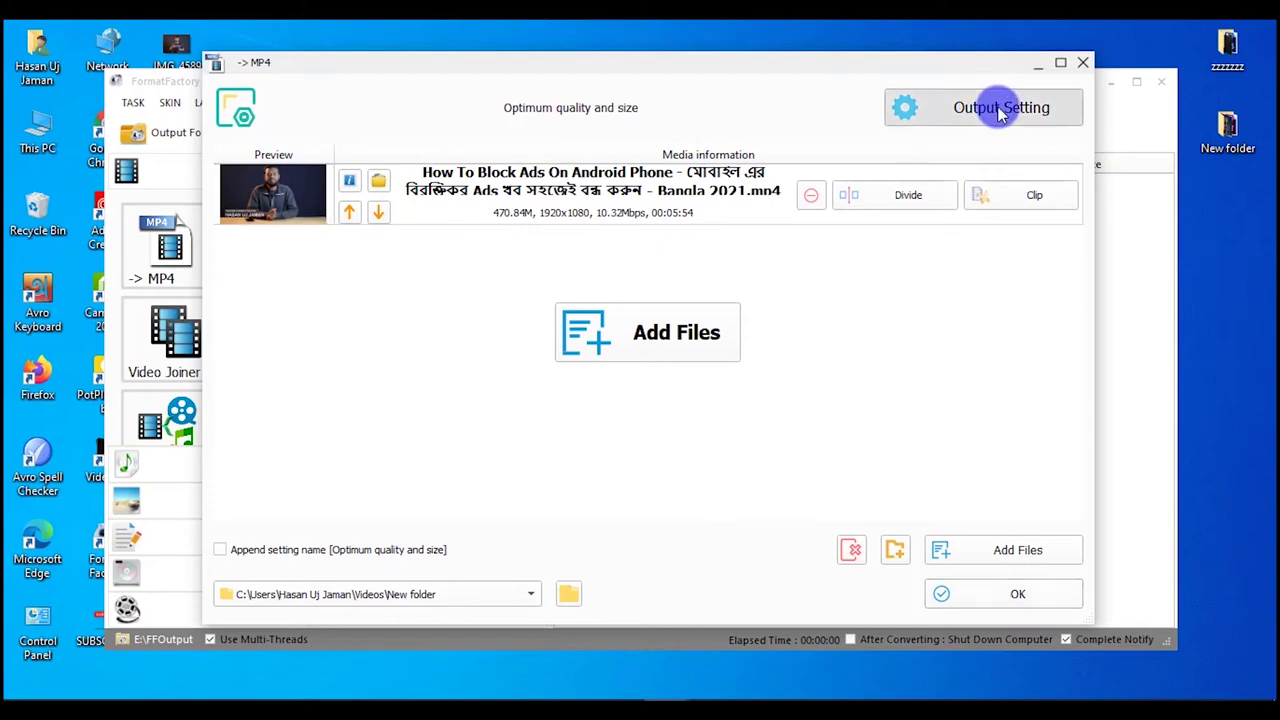
left_click(596, 149)
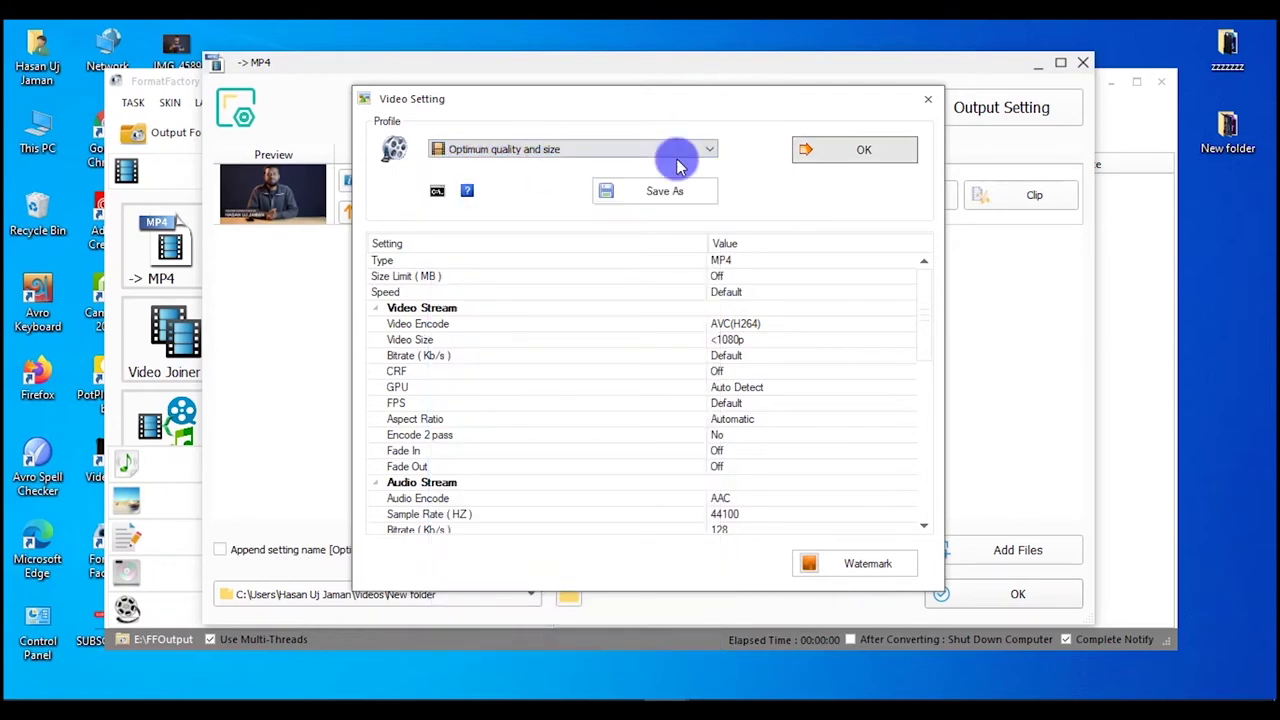
left_click(876, 154)
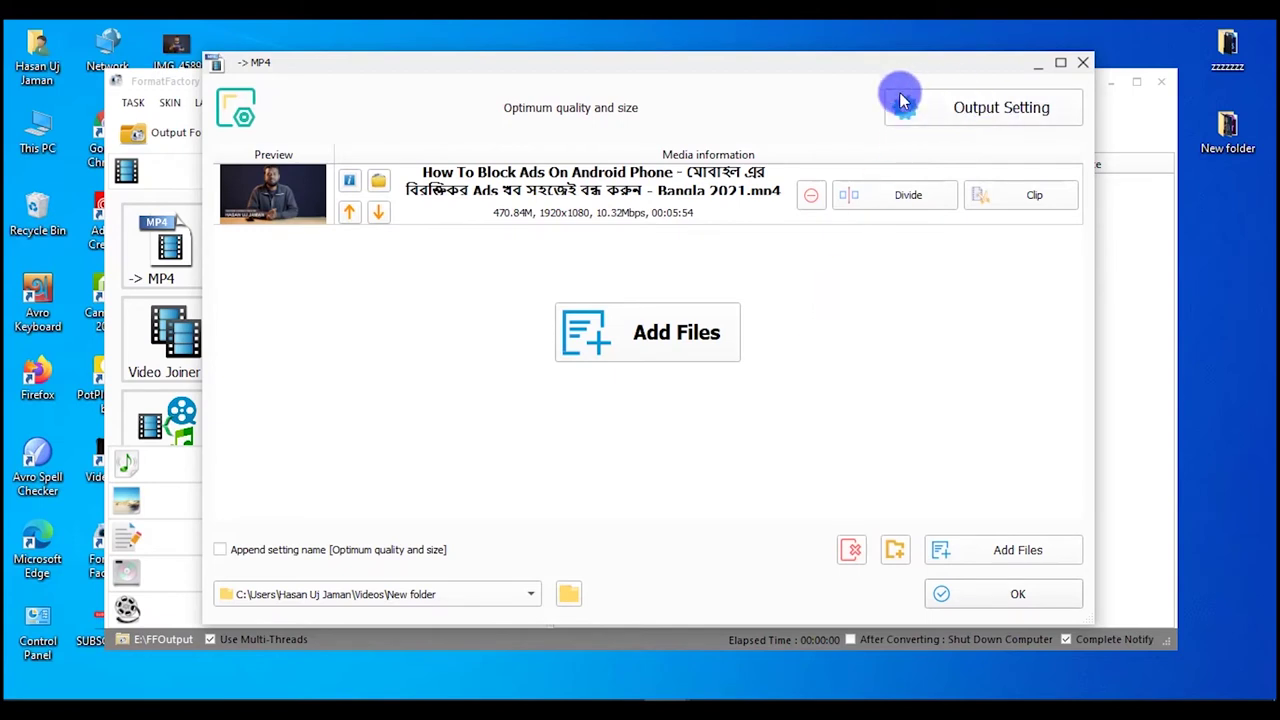
Queue the video for MP4 conversion with the setting name appended and start converting it
left_click(220, 550)
left_click(975, 612)
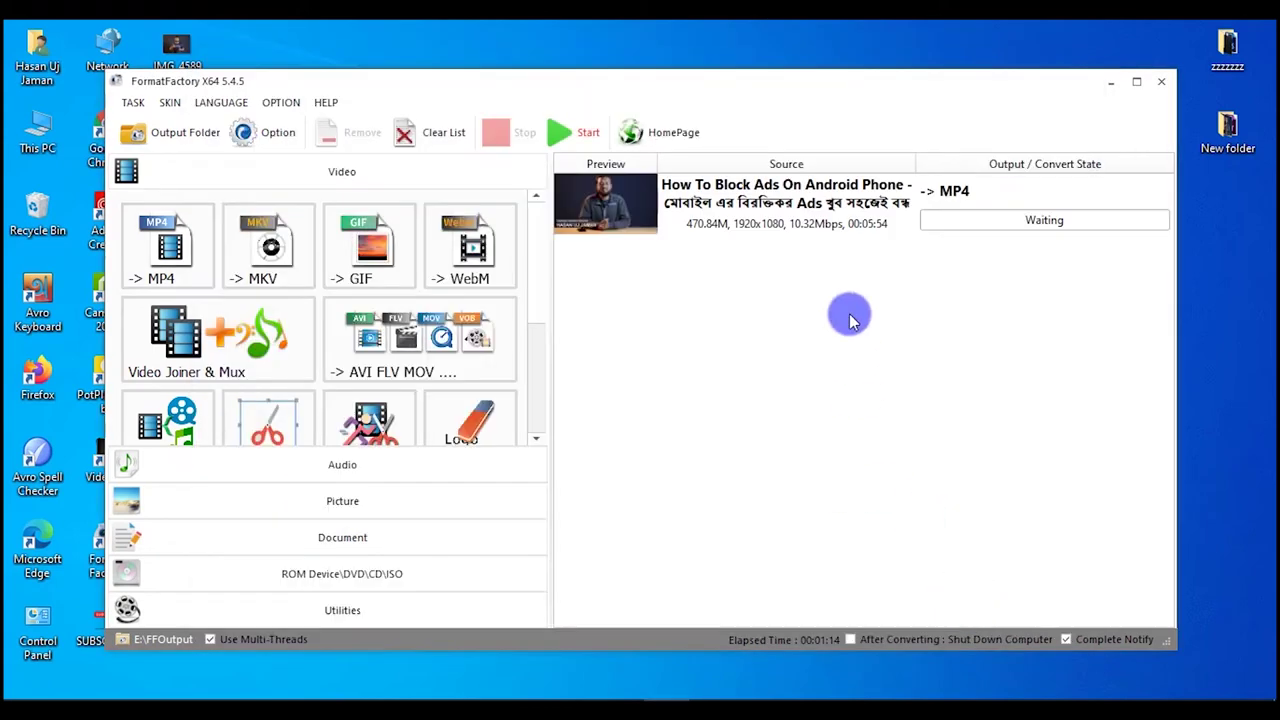
left_click(783, 205)
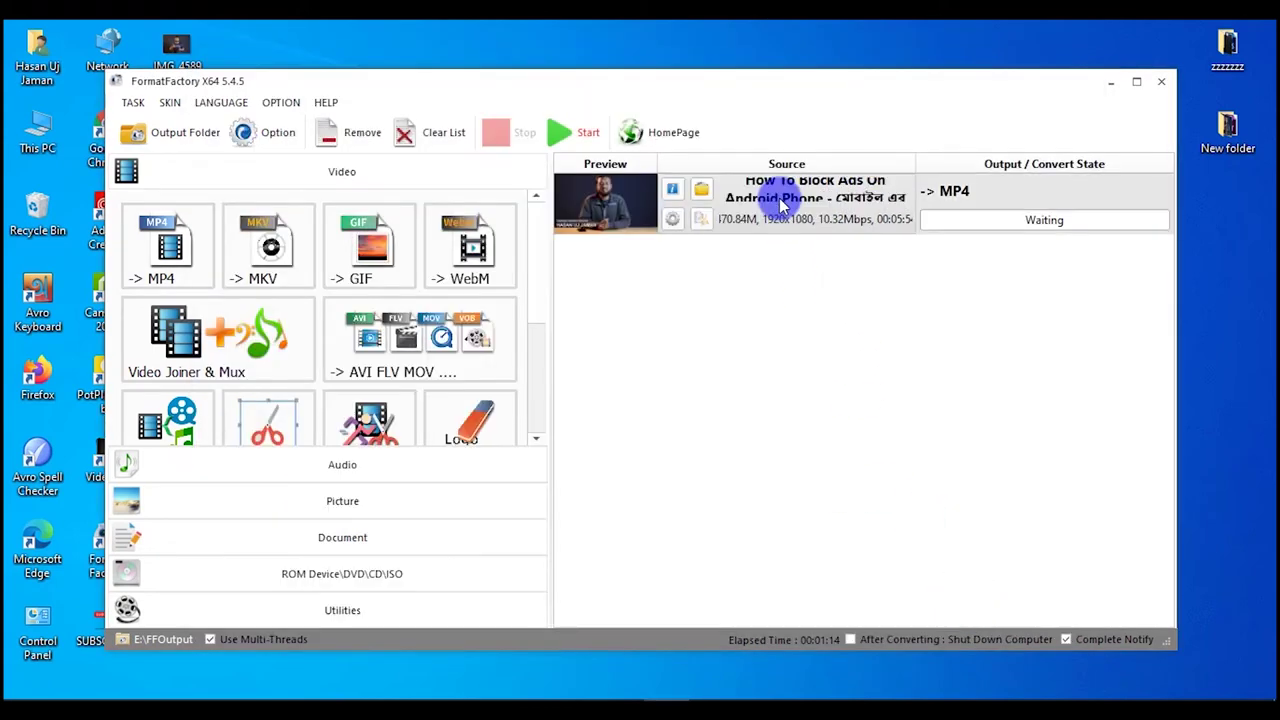
left_click(562, 132)
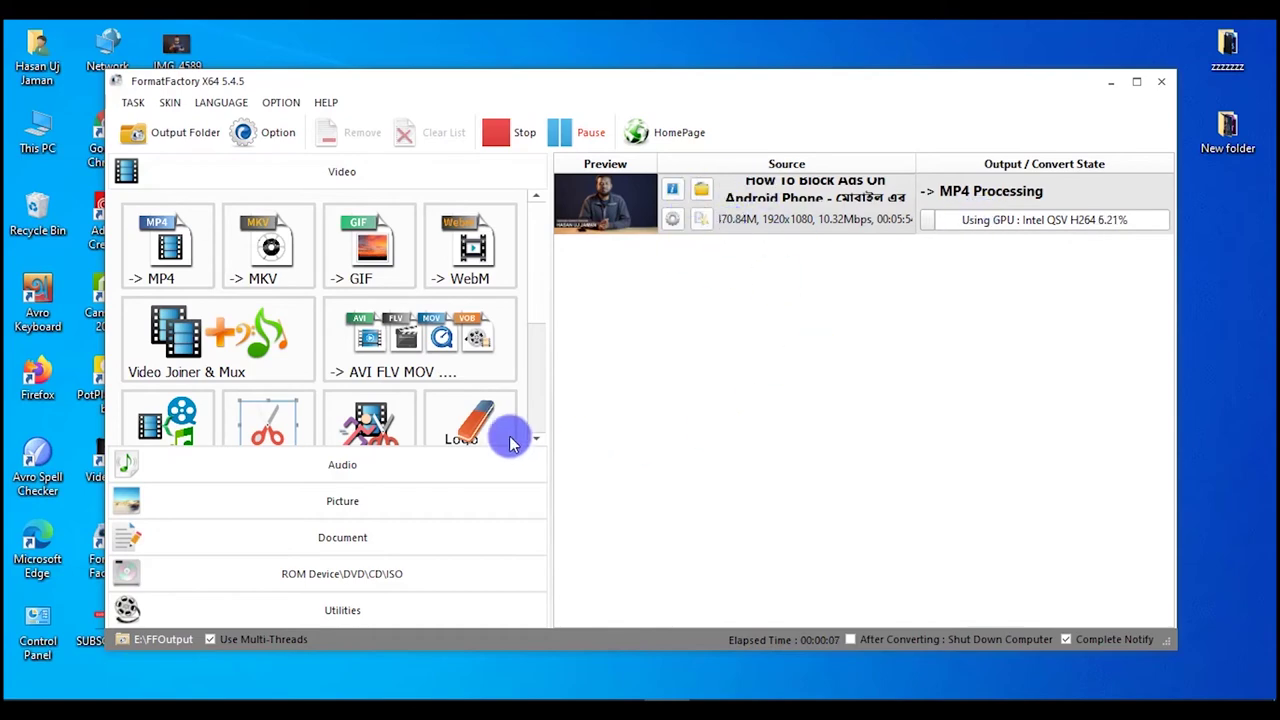
Add the MVI_4739 video from the Videos folder to a second MP4 conversion and queue it with the Optimum quality and size profile
left_click(160, 258)
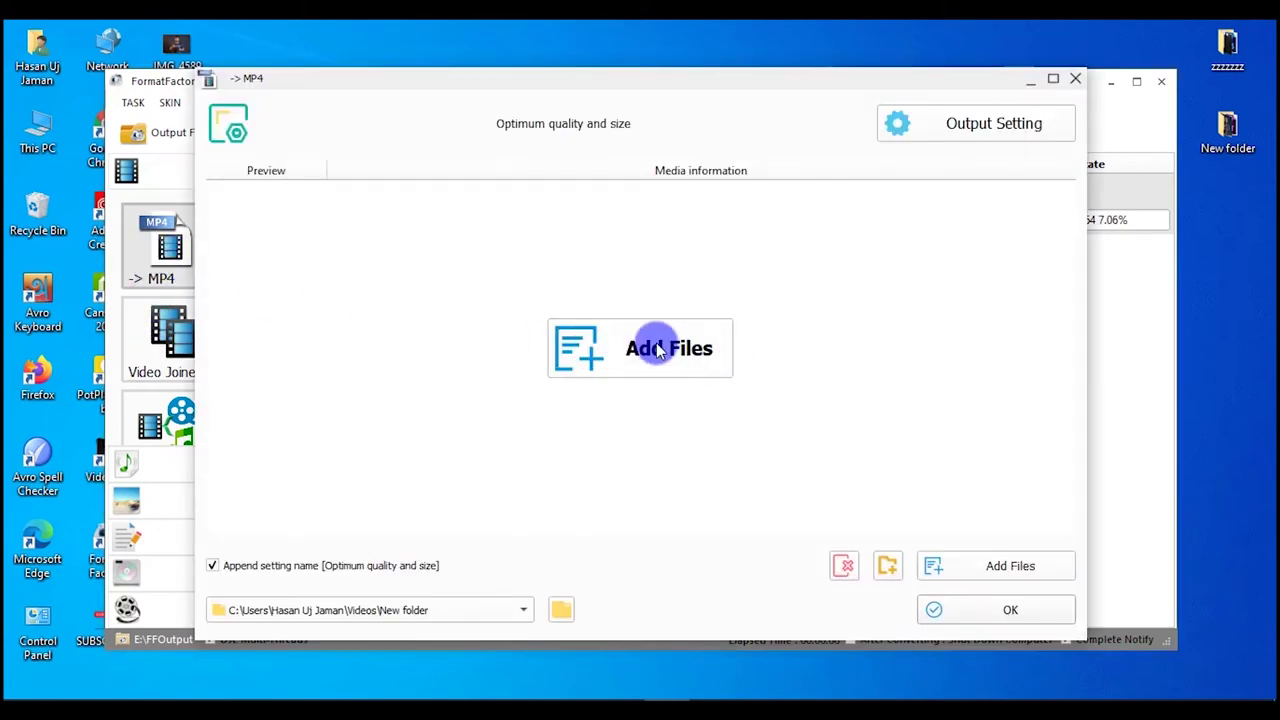
left_click(658, 356)
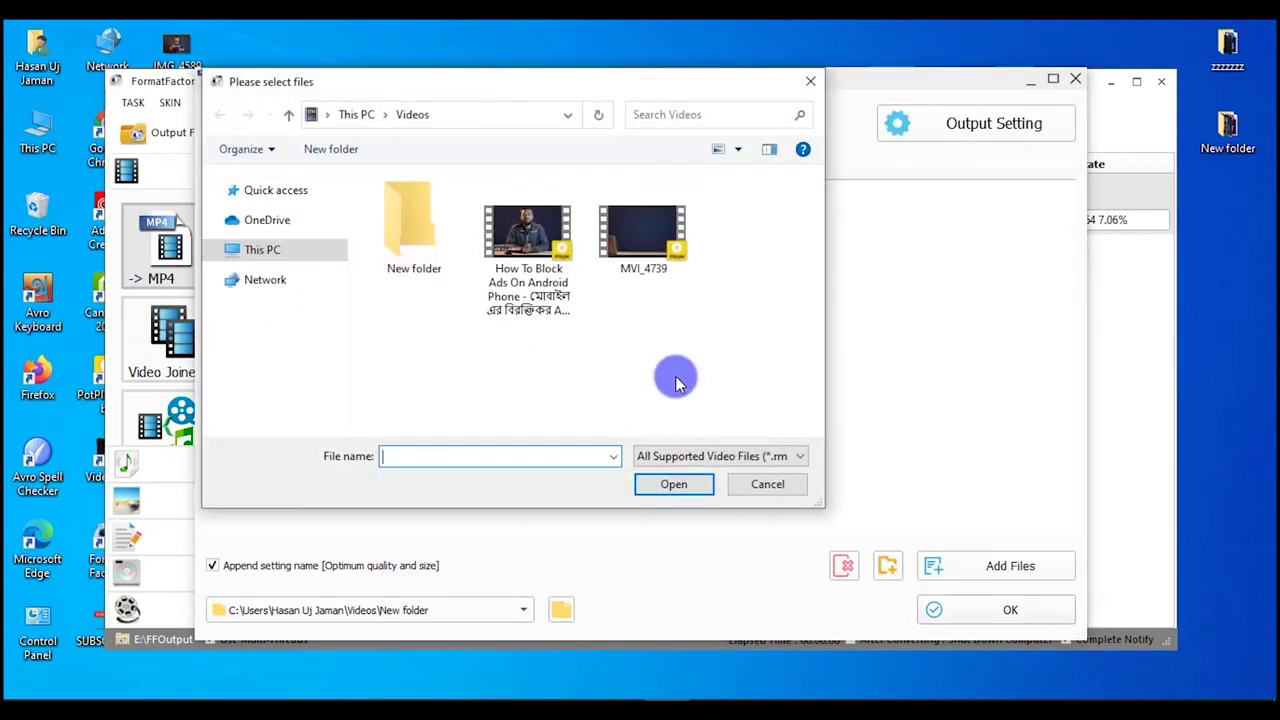
left_click(645, 255)
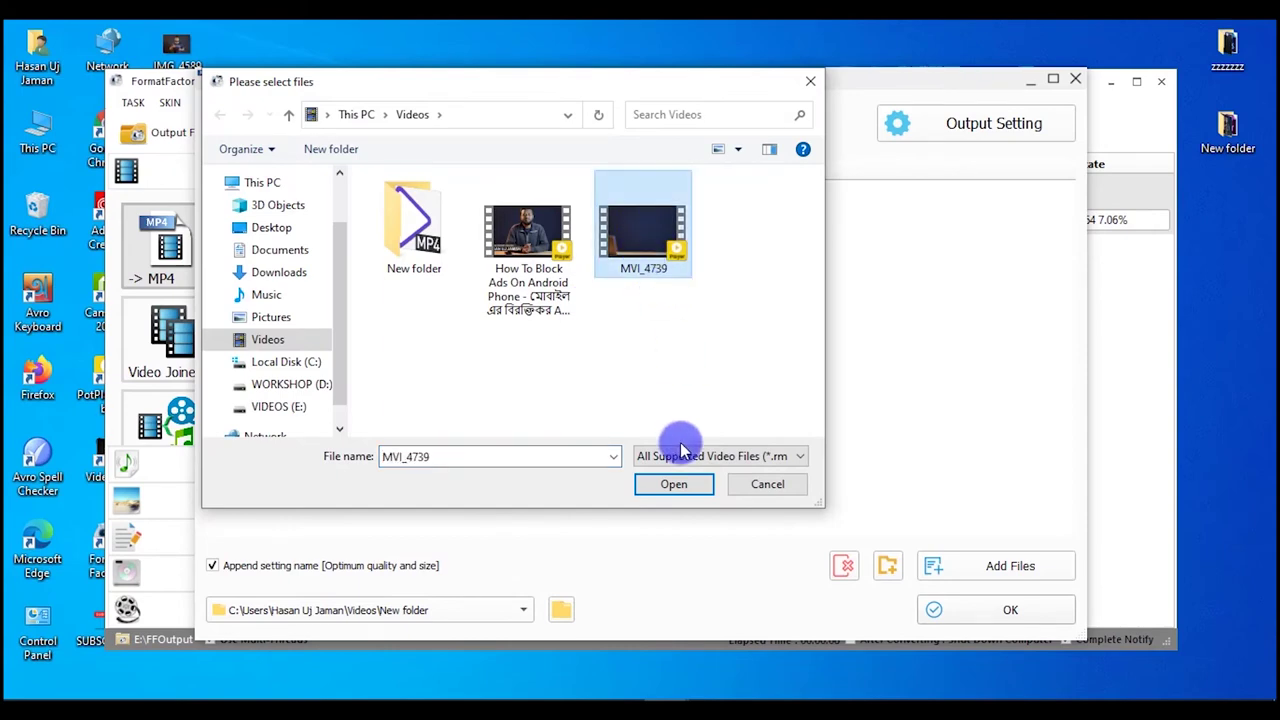
left_click(676, 484)
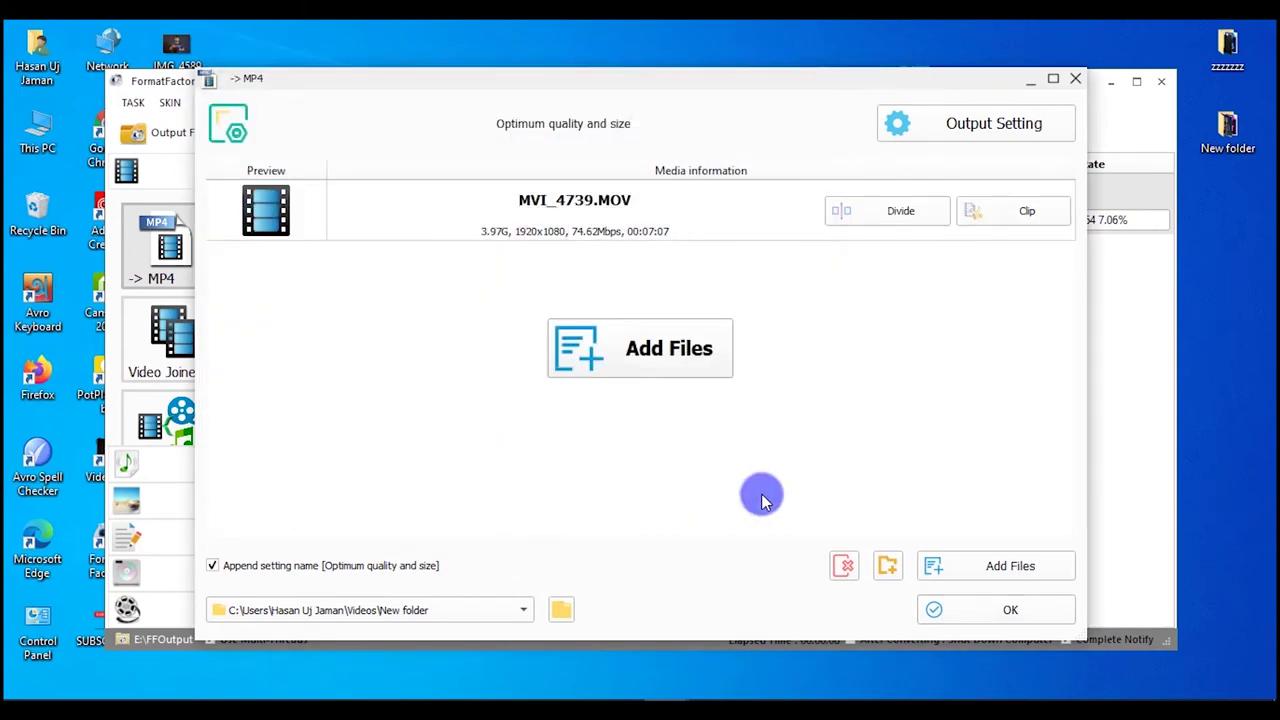
left_click(958, 608)
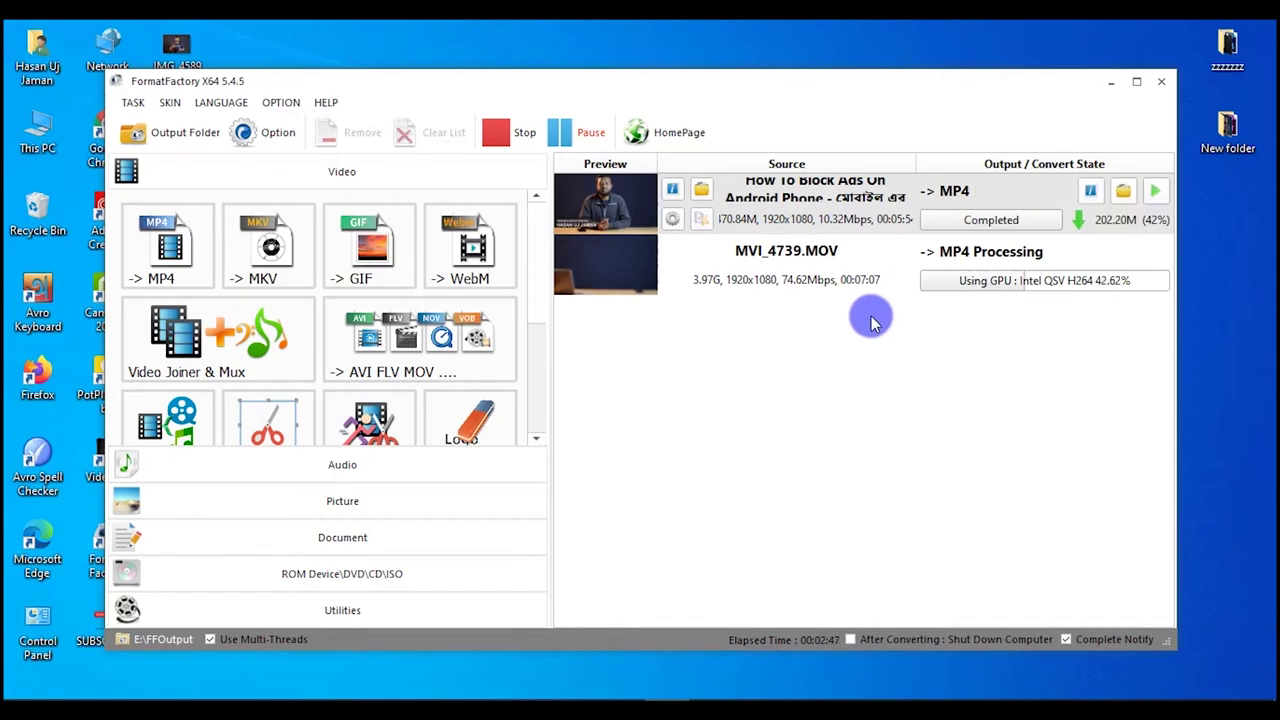
Look through the available video tools, from the format converters to Fast Clip, Screen Record and Video Downloader
scroll(343, 357, "down", 3)
scroll(343, 357, "up", 3)
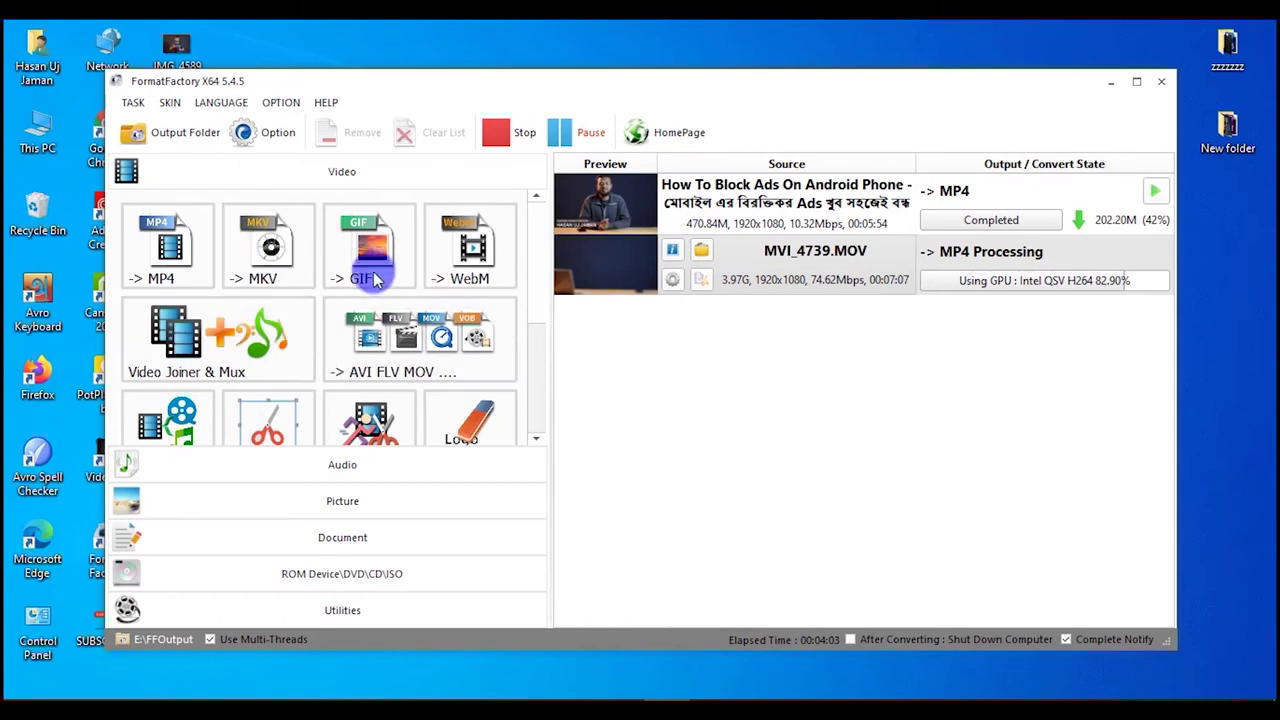
scroll(398, 330, "down", 1)
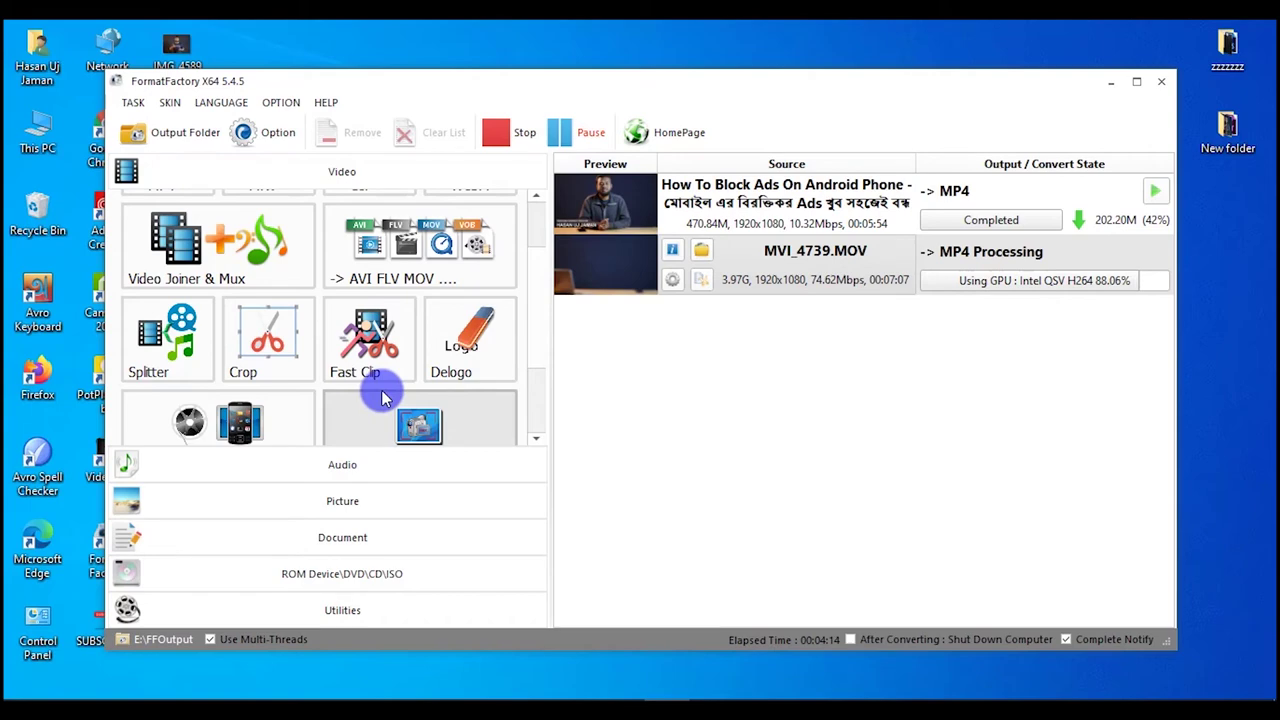
scroll(383, 397, "down", 3)
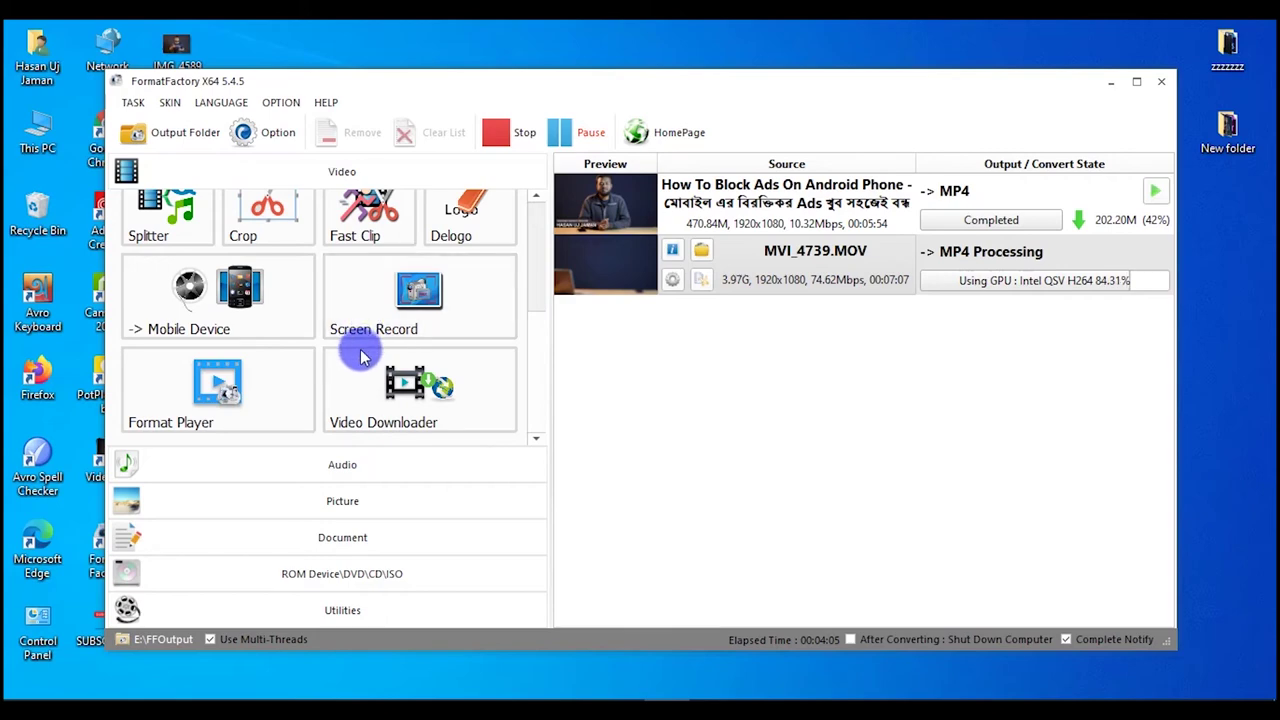
scroll(360, 362, "up", 2)
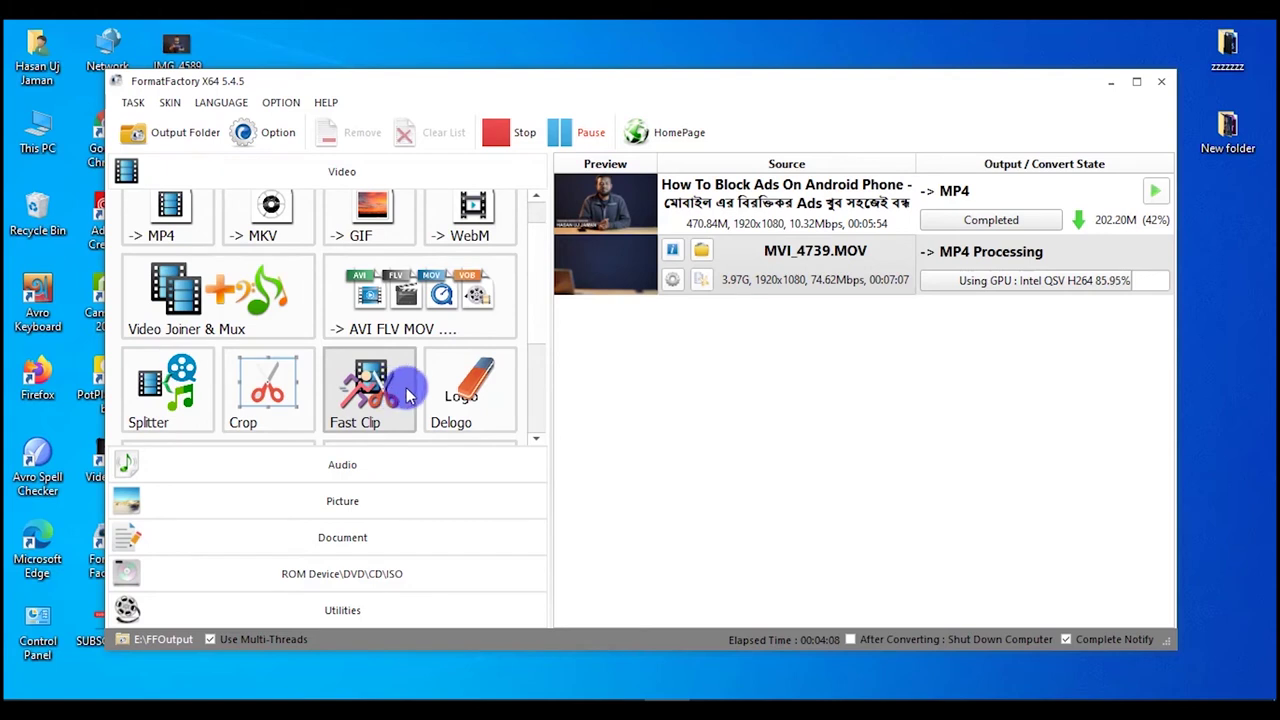
scroll(425, 345, "up", 1)
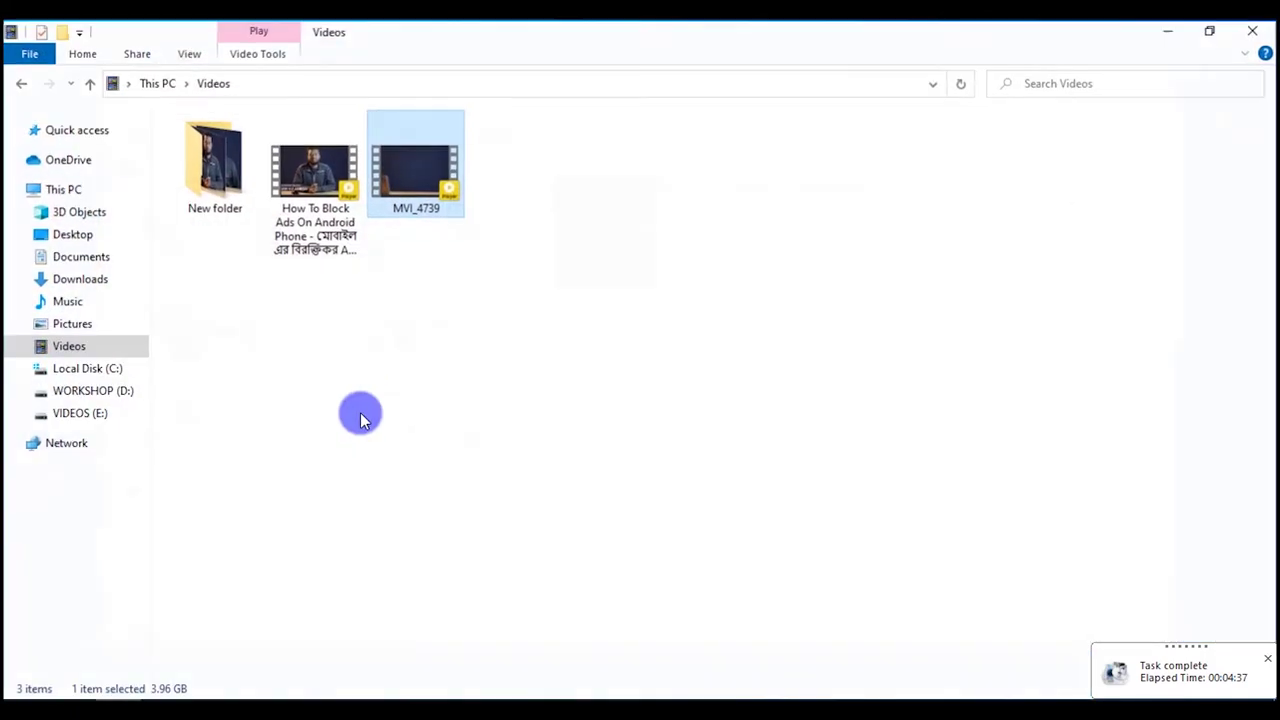
Open New folder inside Videos and send the converted "How To Block Ads On Android Phone" video to Format Factory
double_click(240, 190)
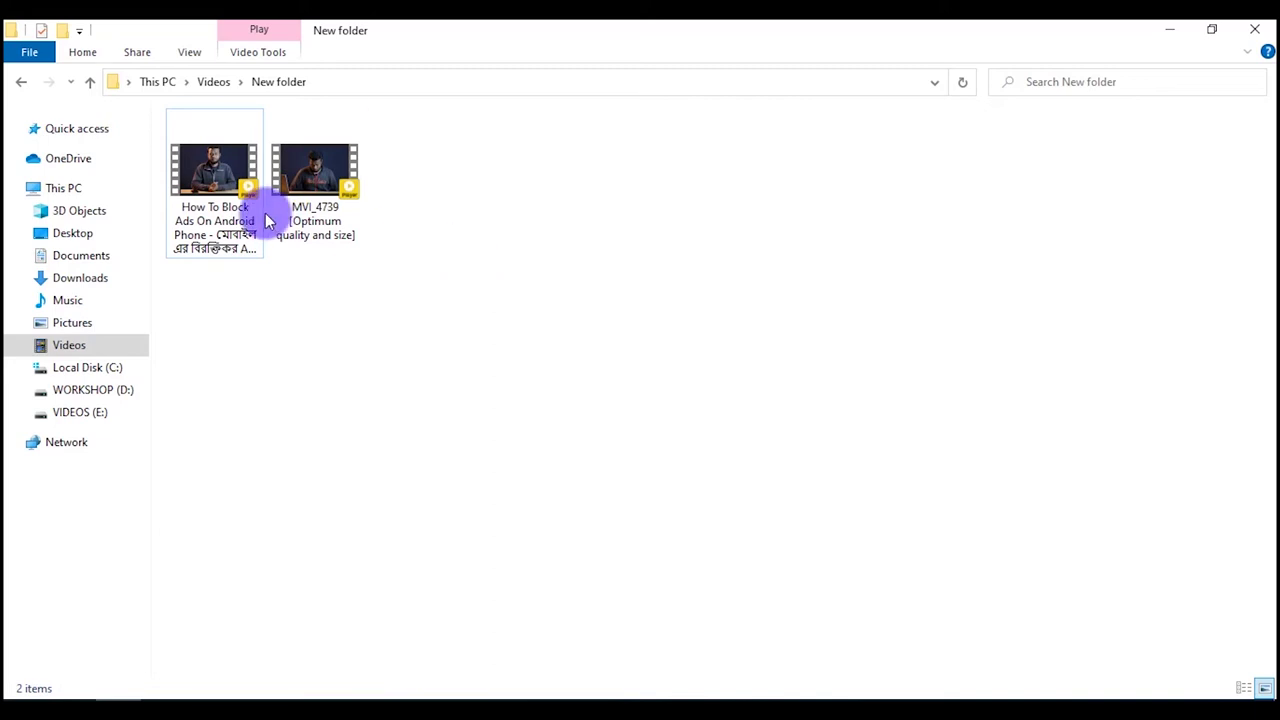
mouse_move(251, 240)
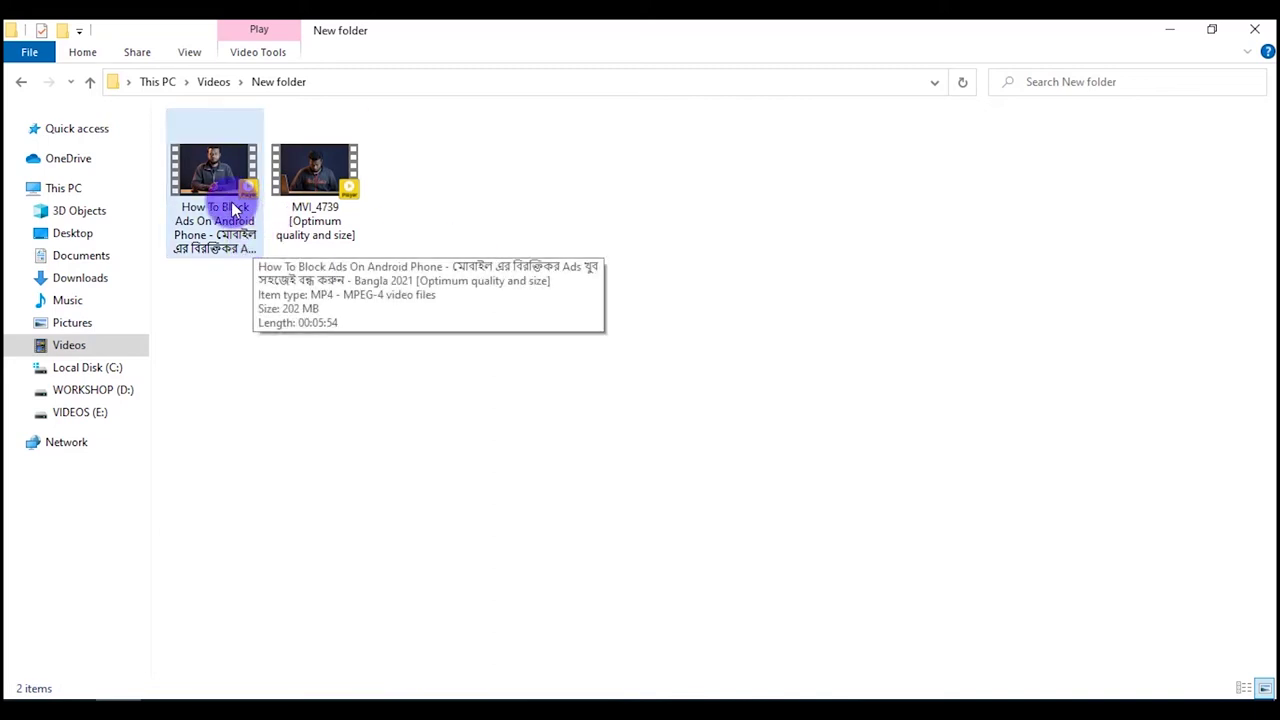
left_click(227, 205)
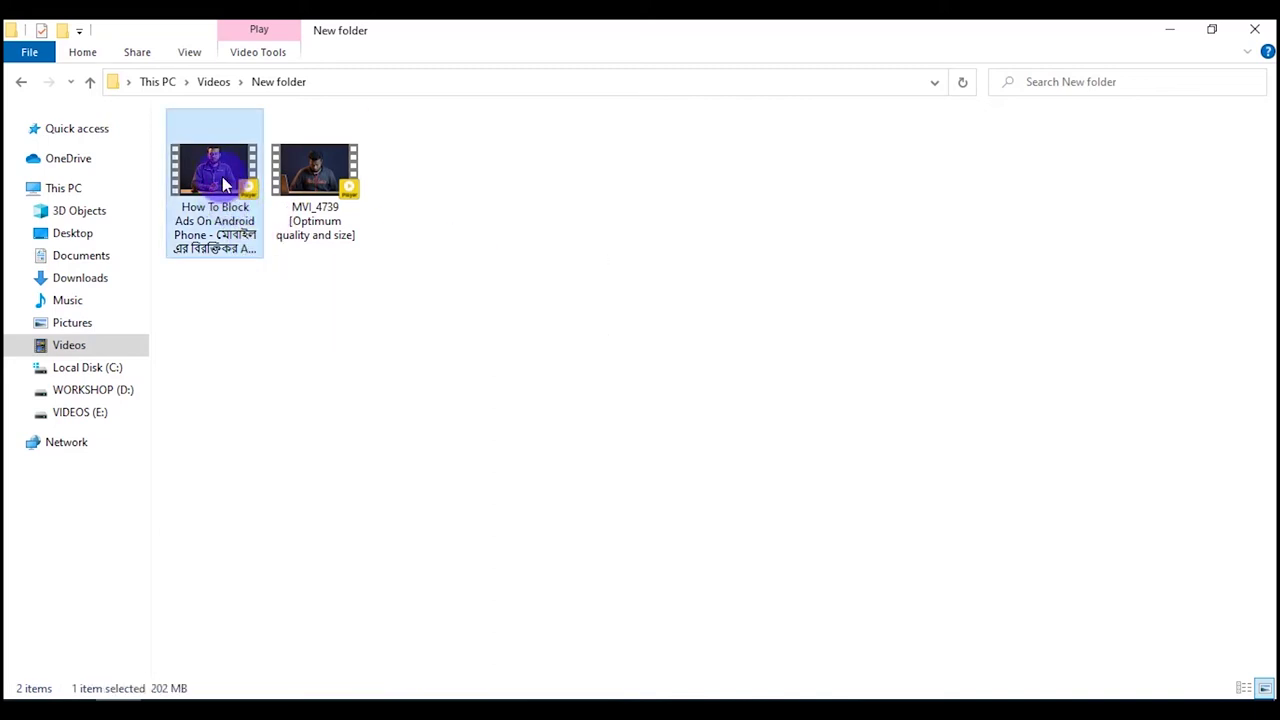
right_click(224, 184)
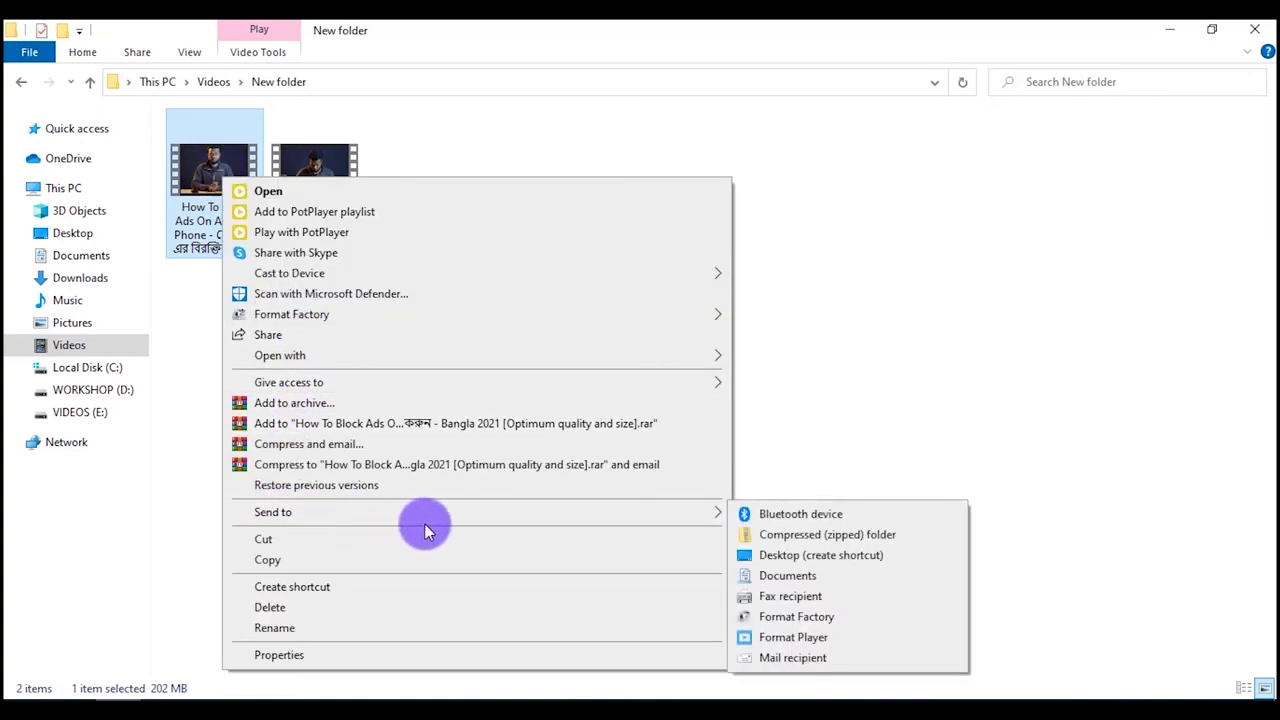
mouse_move(700, 512)
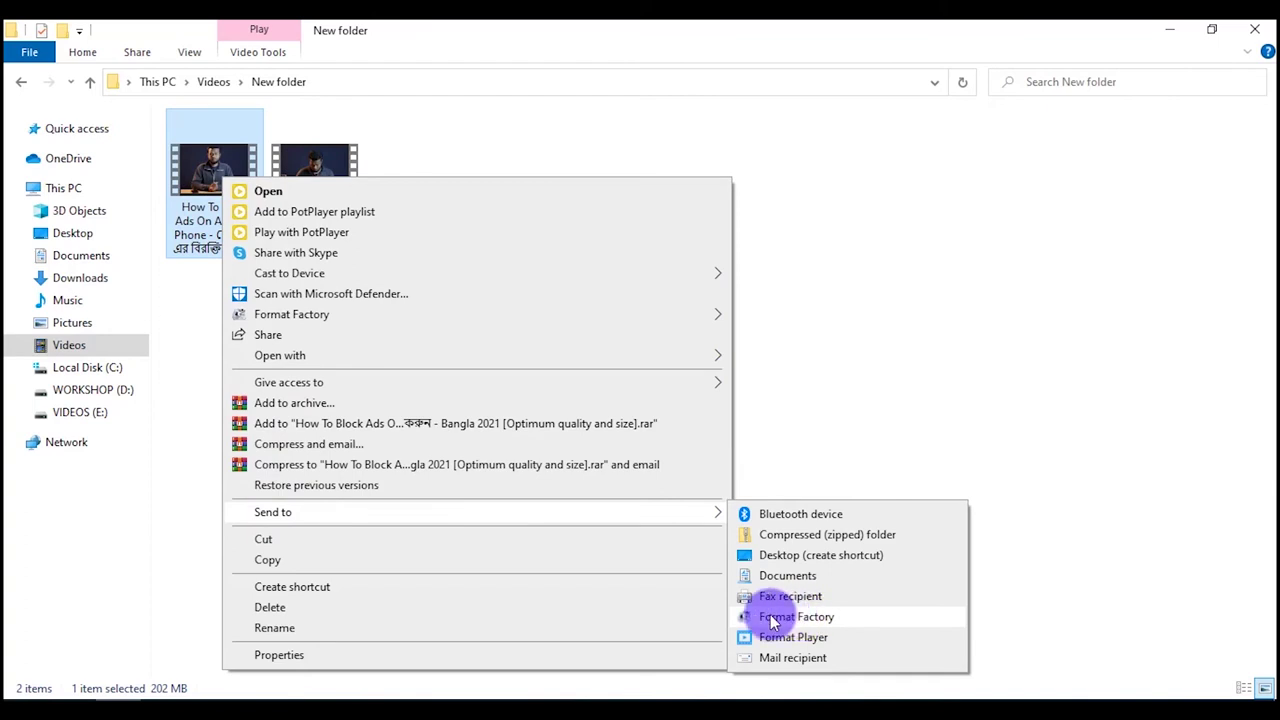
left_click(828, 622)
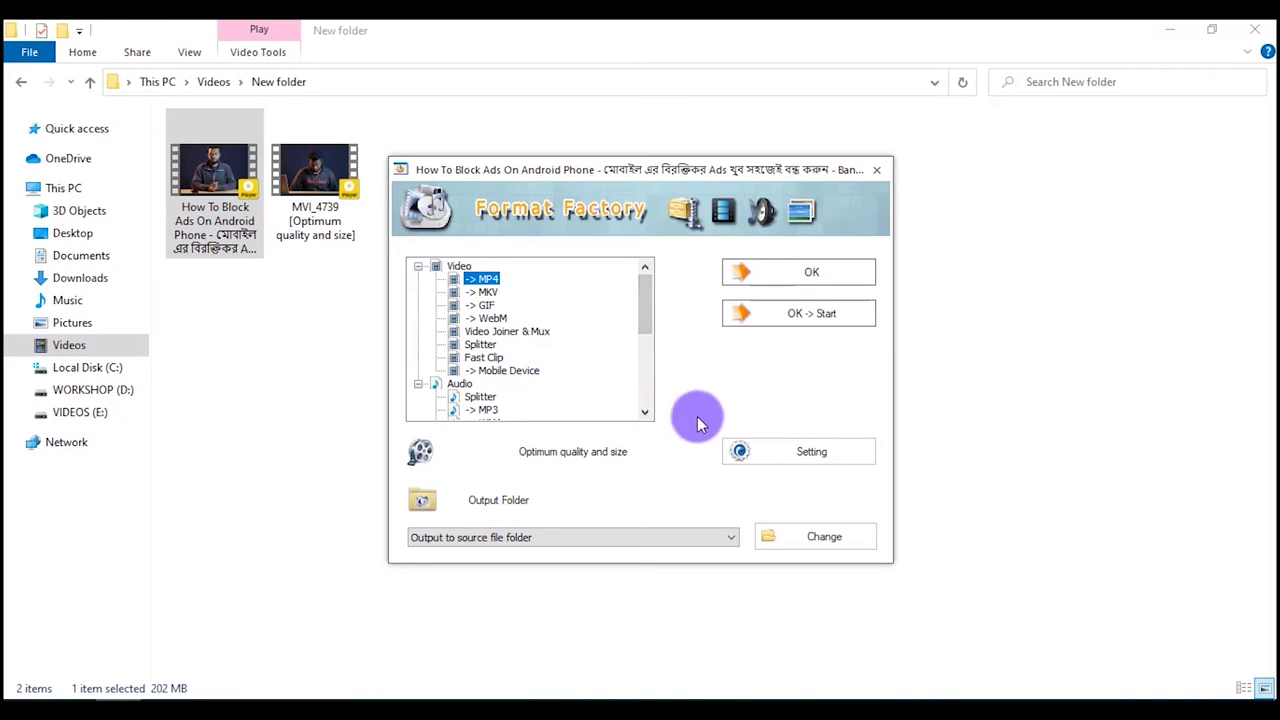
Review the MP4 profile choices, keep Optimum quality and size, and start the conversion with output to the source file folder
left_click(807, 451)
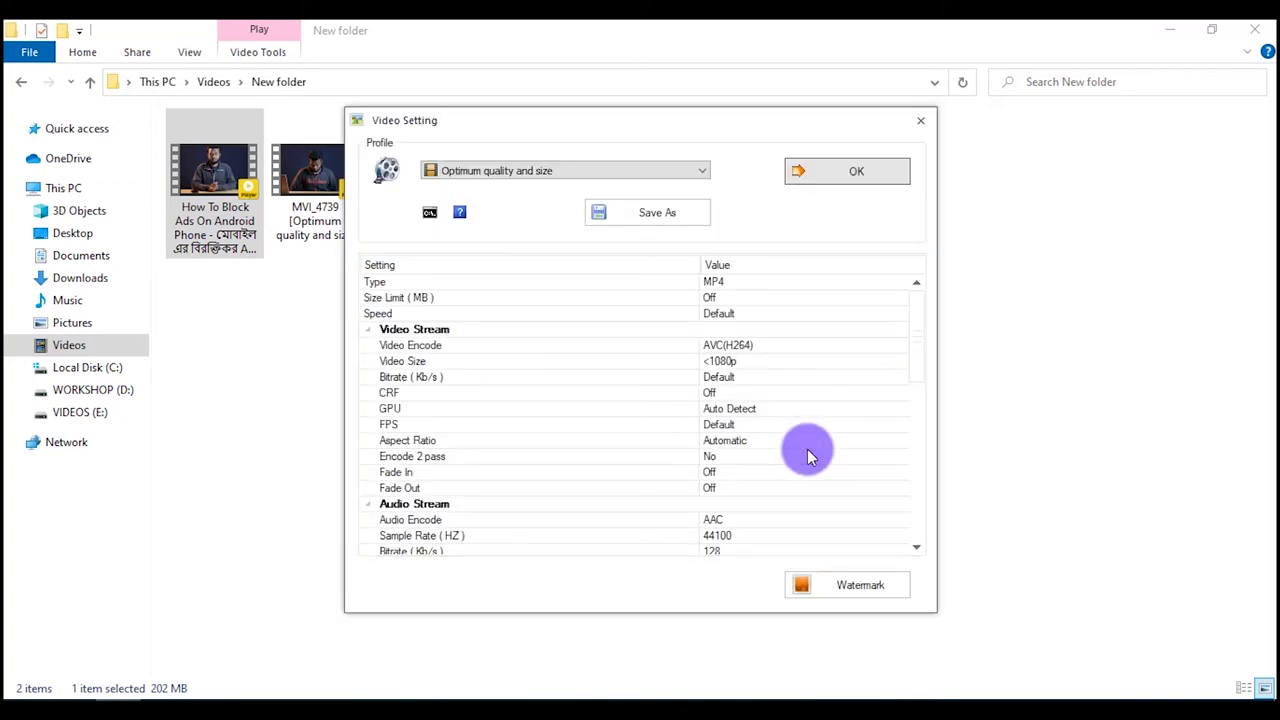
left_click(507, 171)
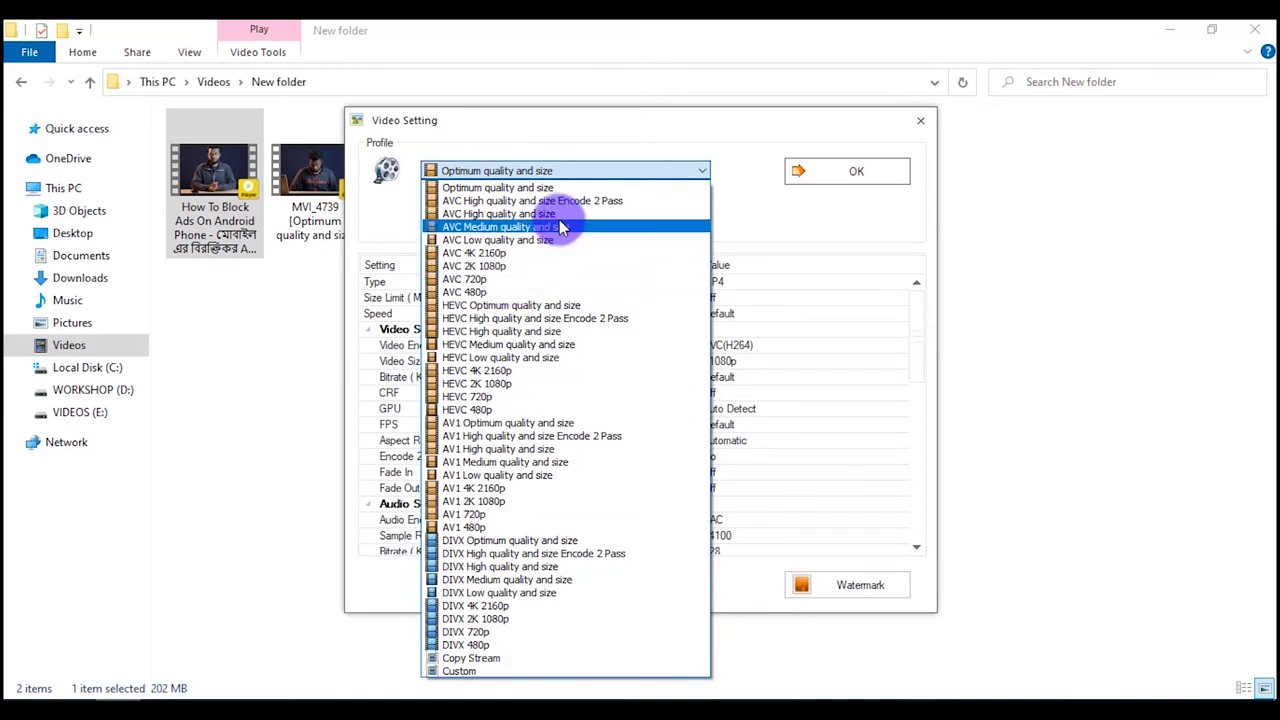
left_click(820, 177)
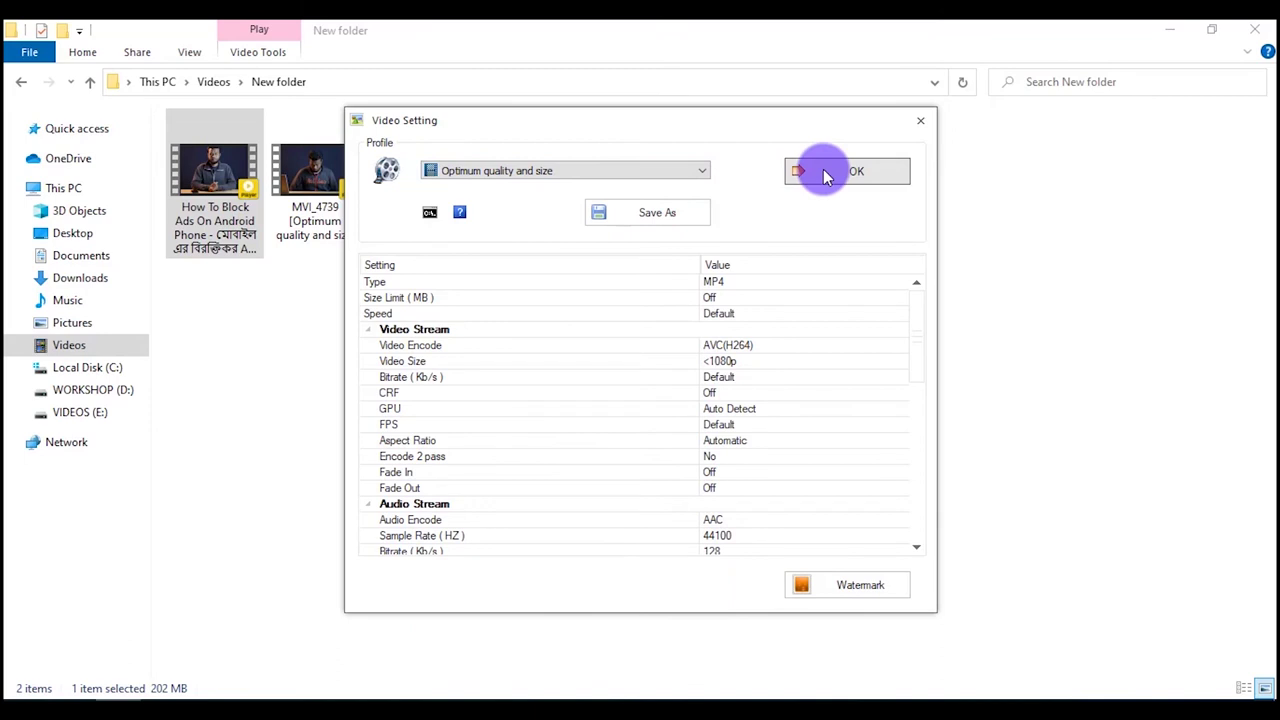
left_click(825, 177)
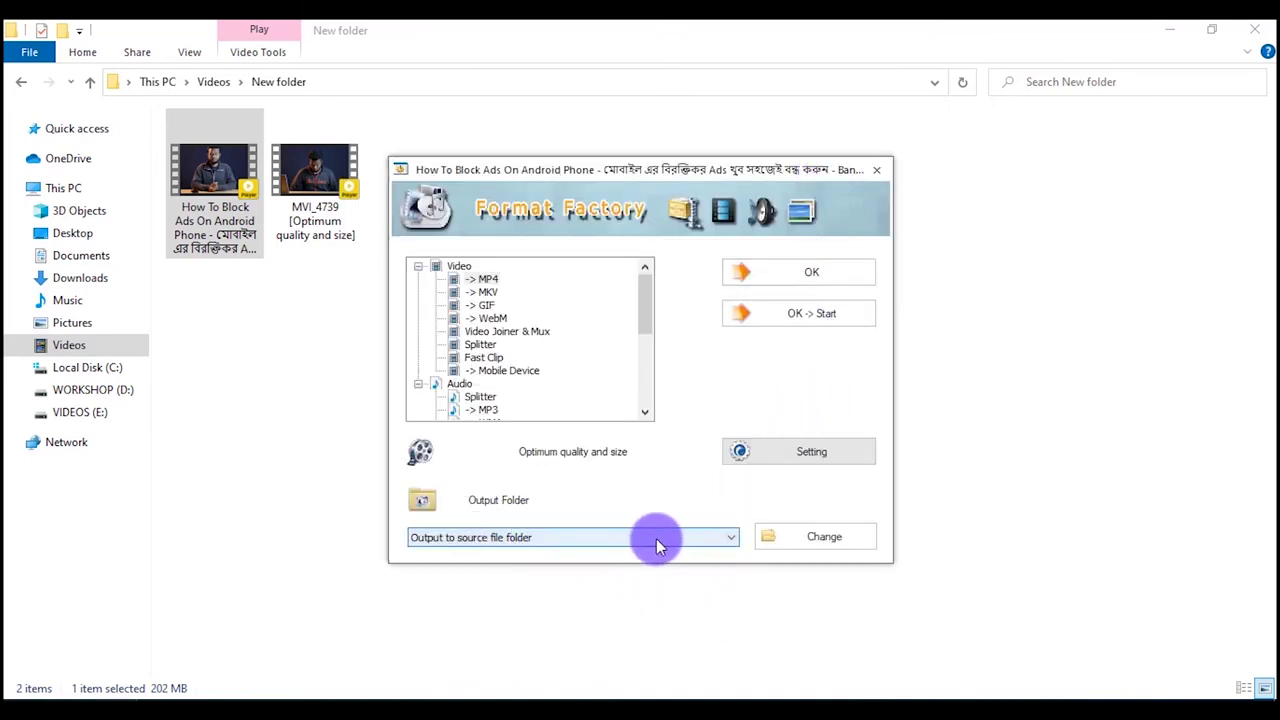
left_click(787, 316)
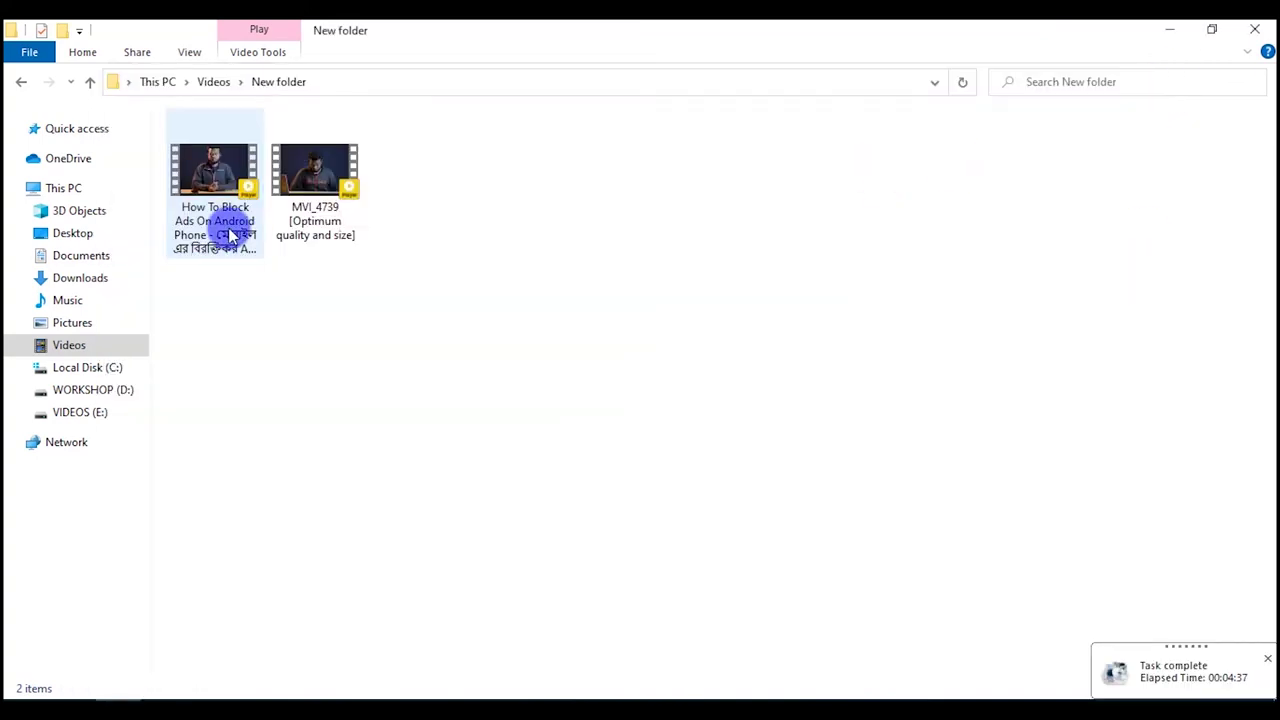
Compare the file sizes of both original videos and their converted copies in their Properties windows
left_click(227, 234)
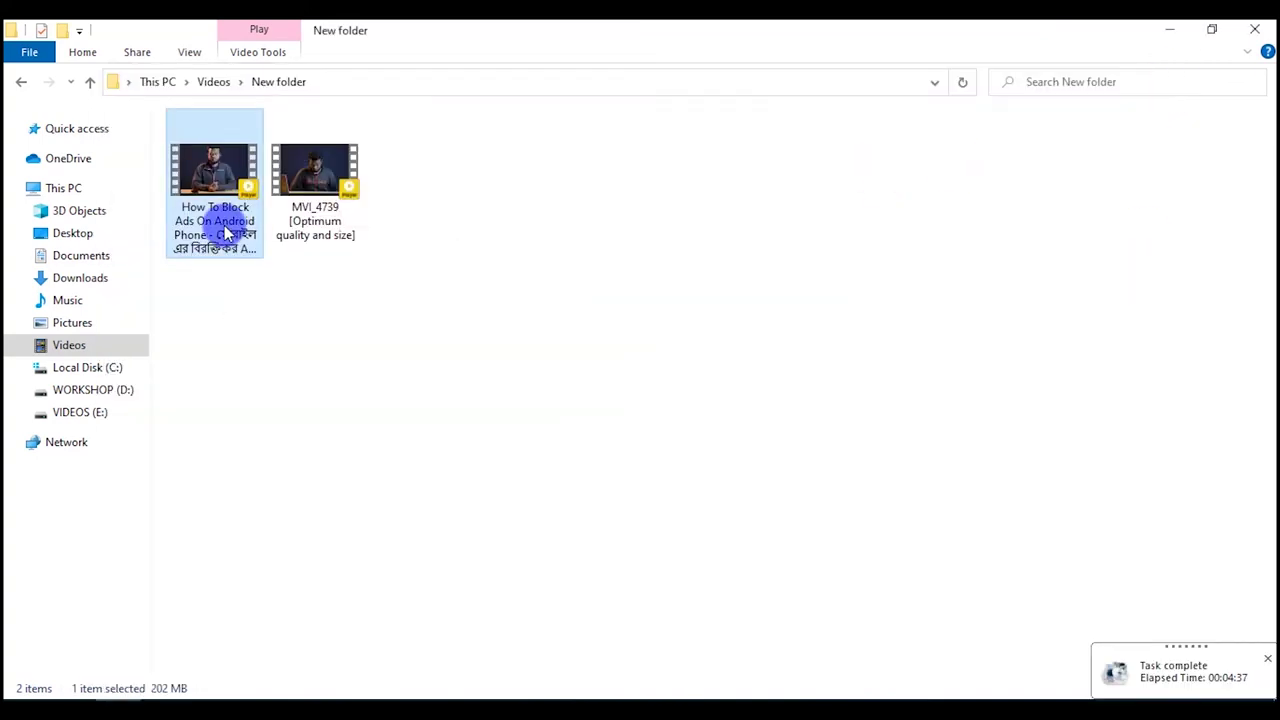
right_click(315, 175)
left_click(366, 646)
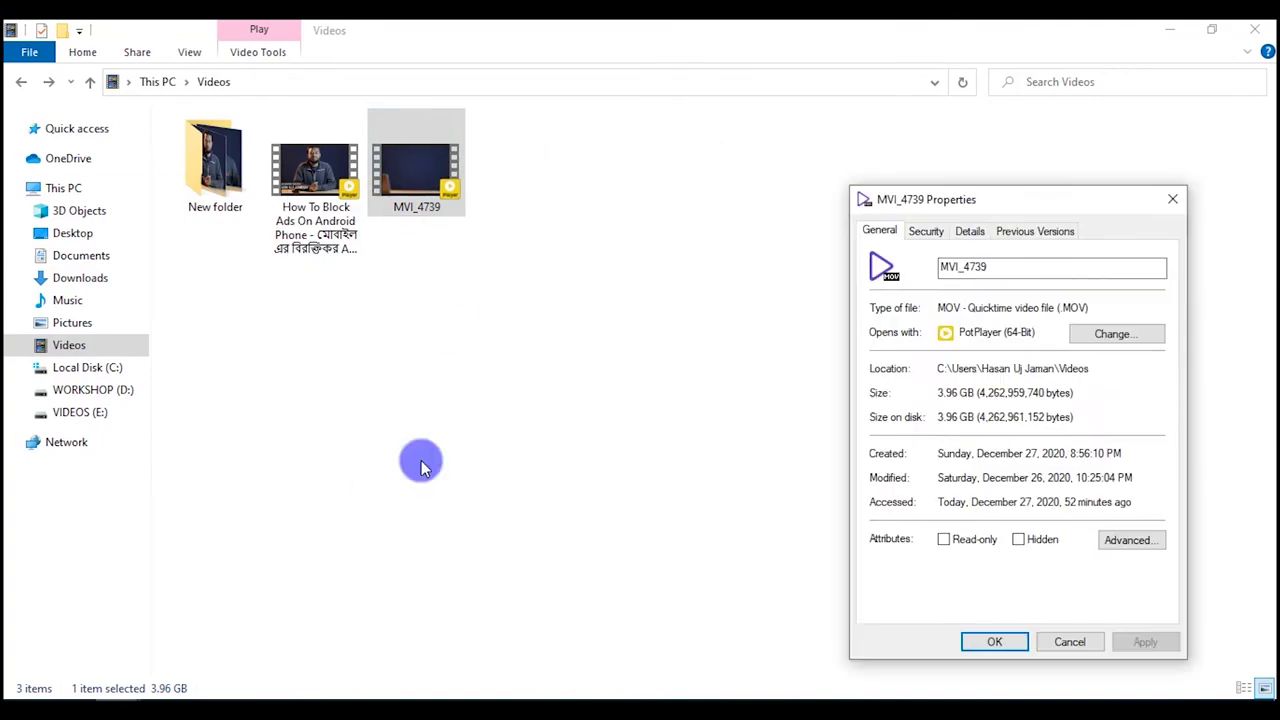
left_click(166, 632)
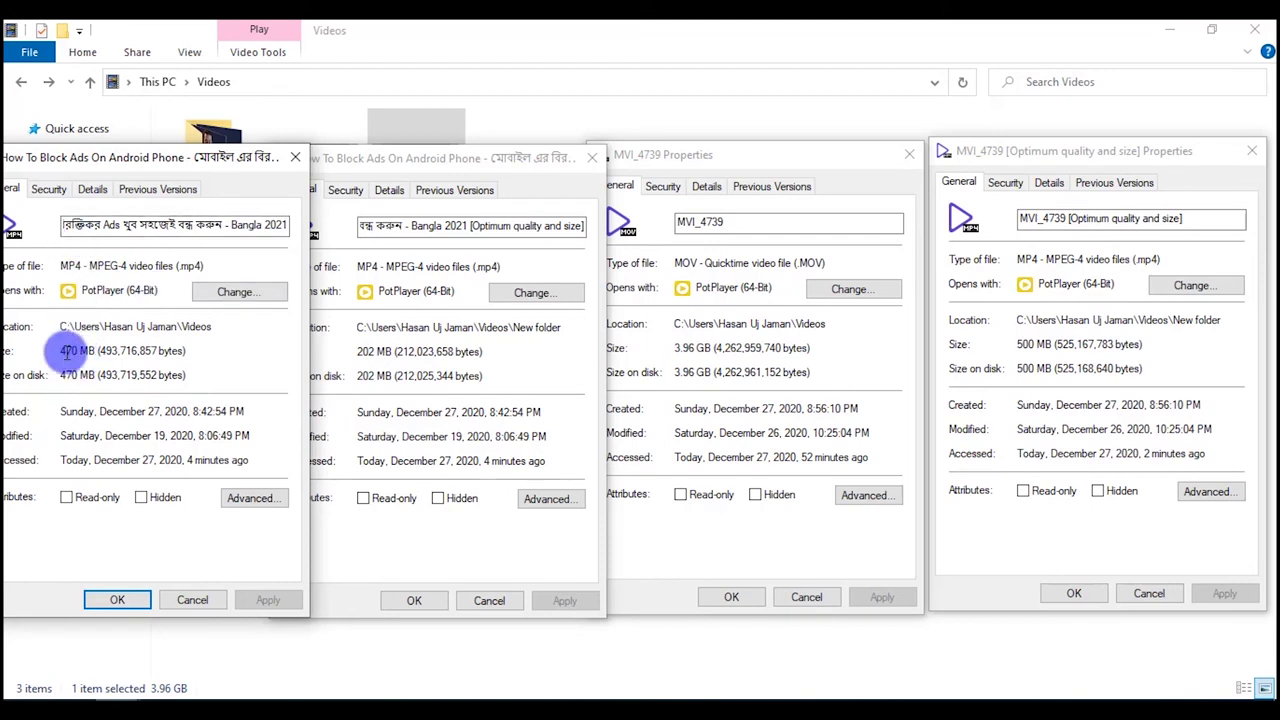
left_click(355, 362)
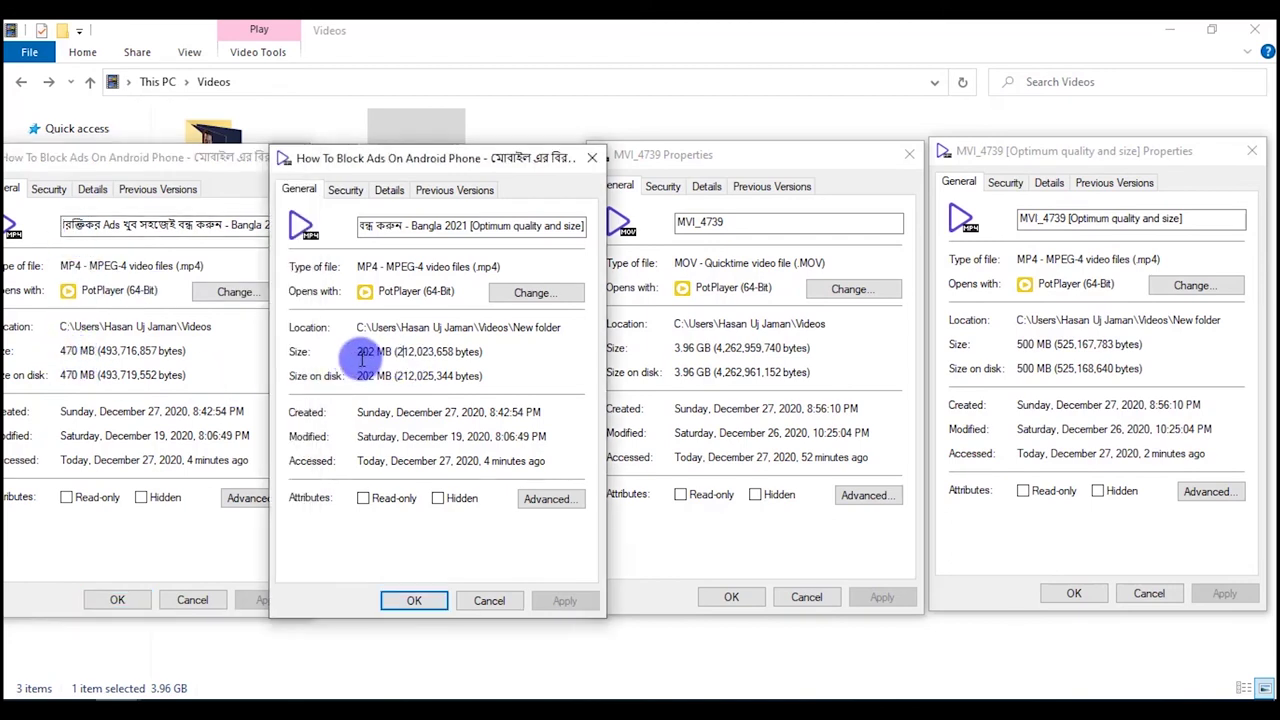
left_click(733, 157)
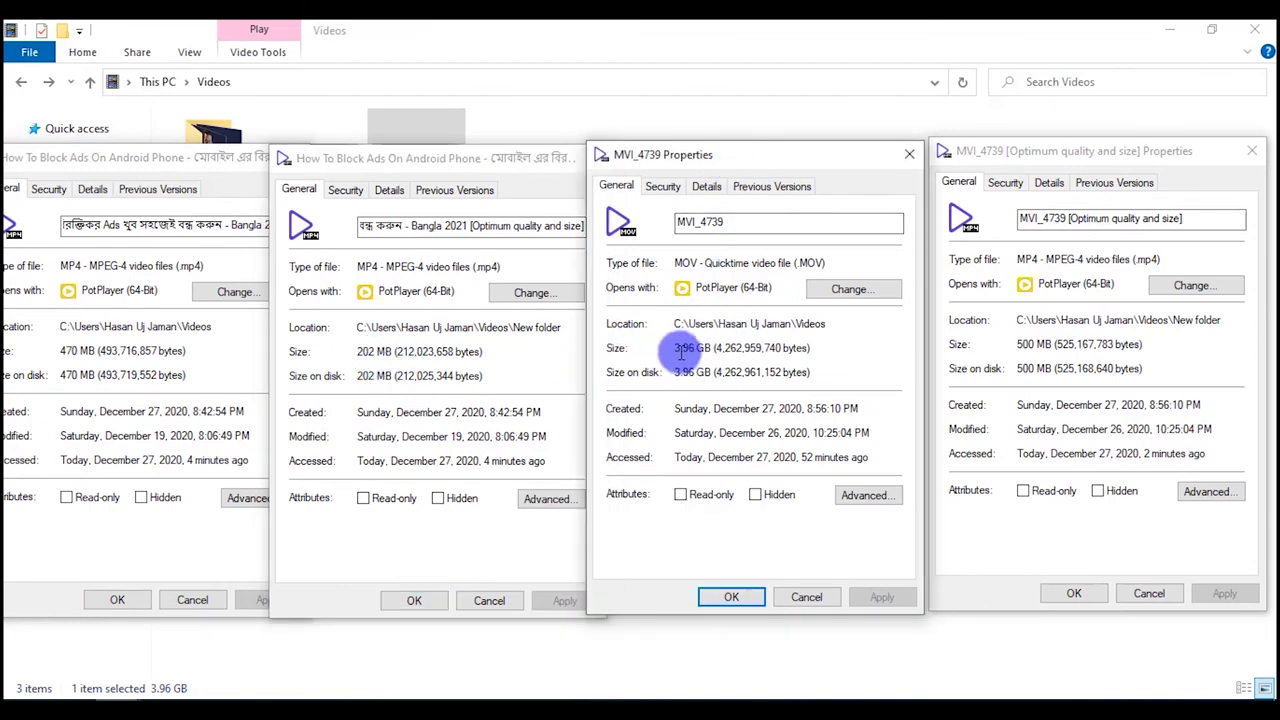
left_click(1032, 160)
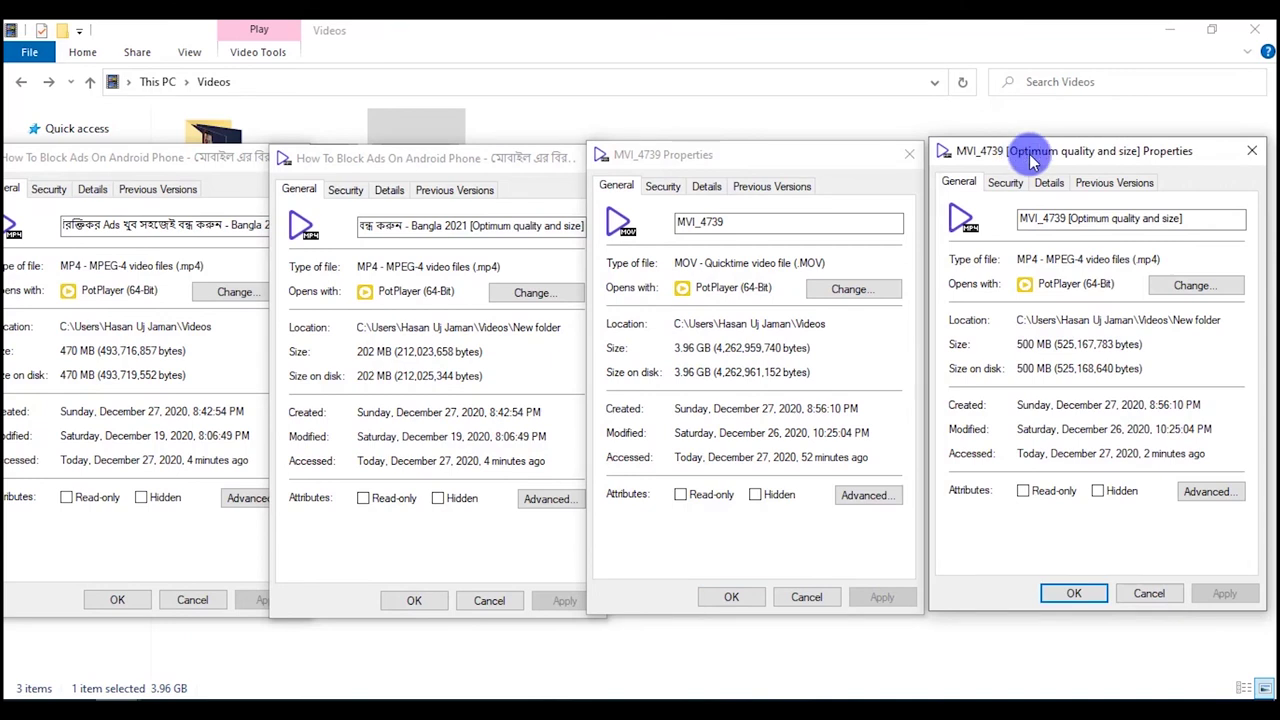